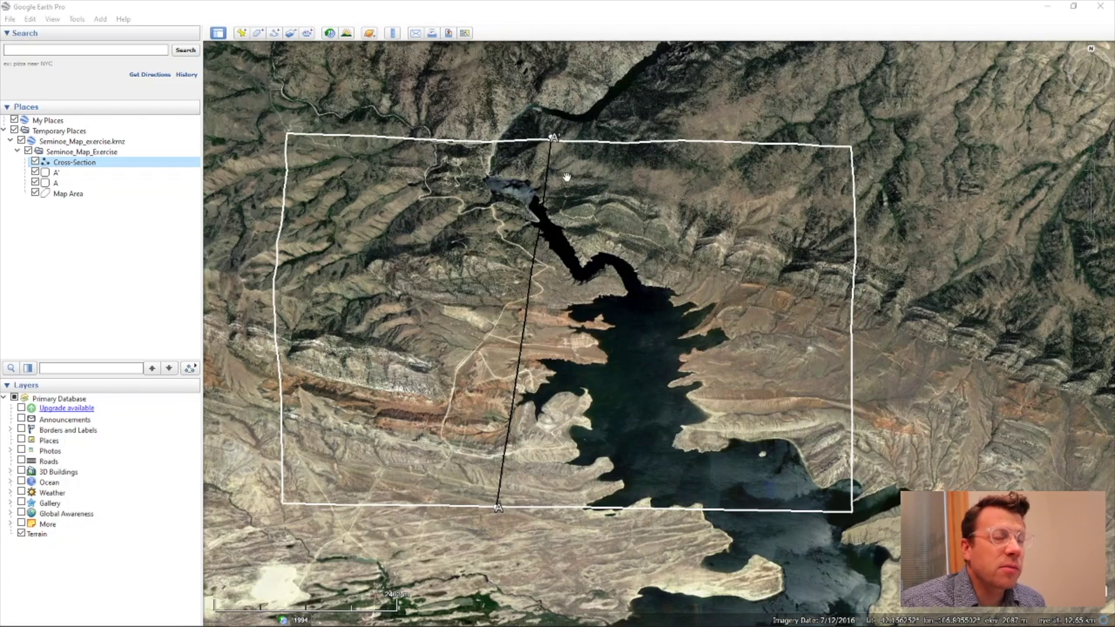
- Hide the Cross-Section line and the A' and A markers, leaving only the Map Area outline displayed
{"action": "left_click", "coordinate": [35, 161]}
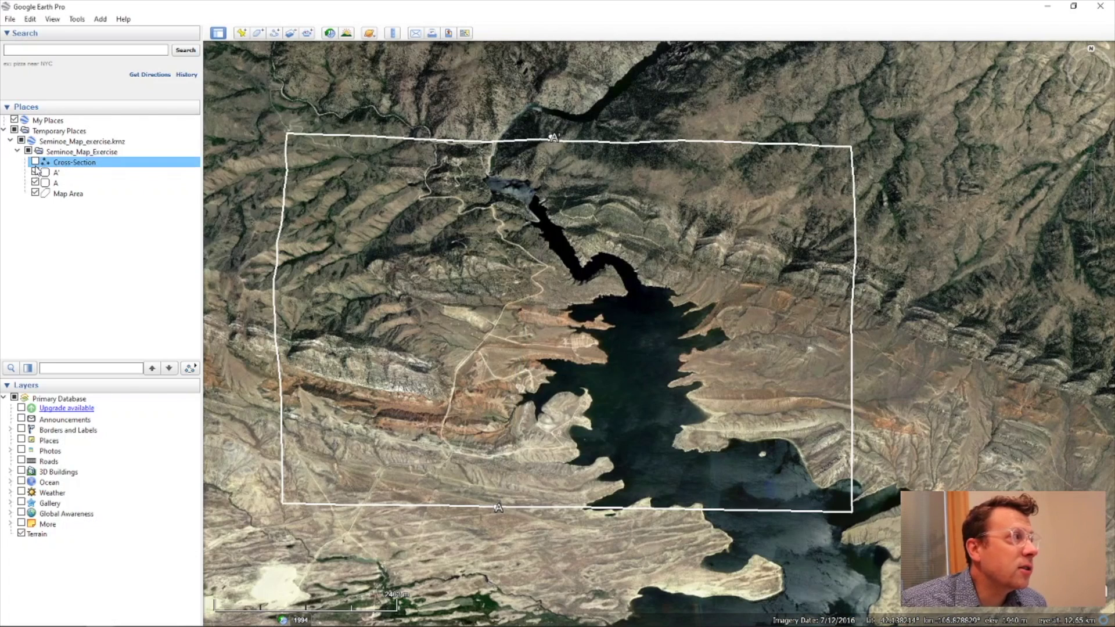
{"action": "left_click", "coordinate": [35, 172]}
{"action": "left_click", "coordinate": [36, 183]}
- Examine the tilted rock layers where the western boundary of the map area crosses the orange and white beds
{"action": "left_click_drag", "start_coordinate": [354, 411], "coordinate": [449, 410]}
{"action": "scroll", "coordinate": [449, 410], "scroll_direction": "up", "scroll_amount": 3}
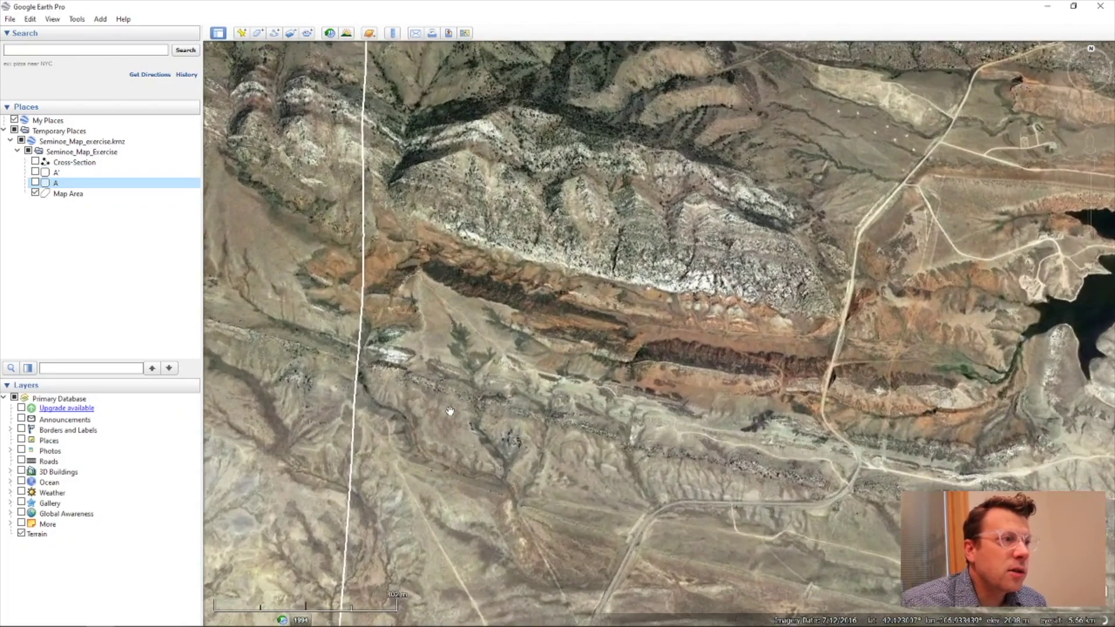
{"action": "scroll", "coordinate": [441, 388], "scroll_direction": "up", "scroll_amount": 3}
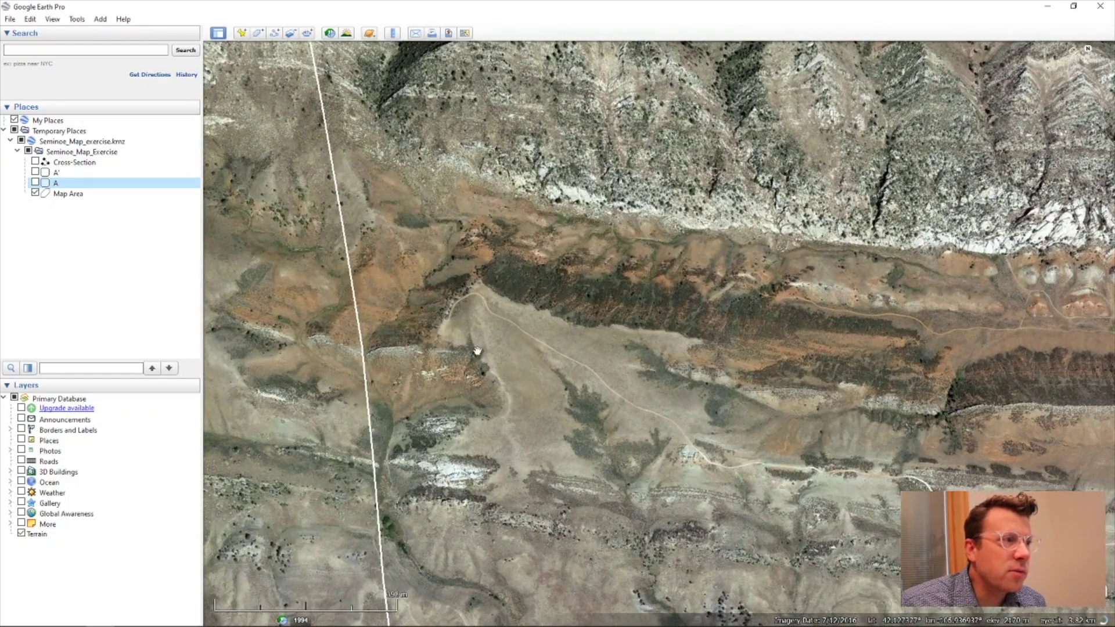
{"action": "scroll", "coordinate": [334, 308], "scroll_direction": "up", "scroll_amount": 1}
{"action": "middle_click_drag", "start_coordinate": [352, 237], "coordinate": [594, 209]}
{"action": "left_click_drag", "start_coordinate": [594, 209], "coordinate": [637, 343]}
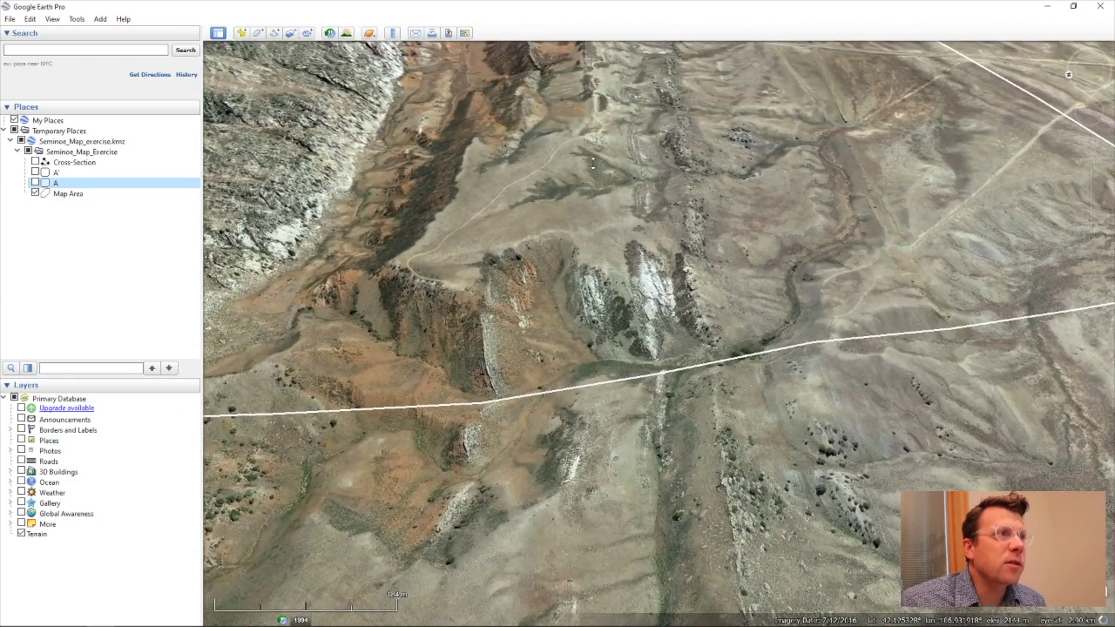
{"action": "middle_click_drag", "start_coordinate": [592, 149], "coordinate": [592, 99]}
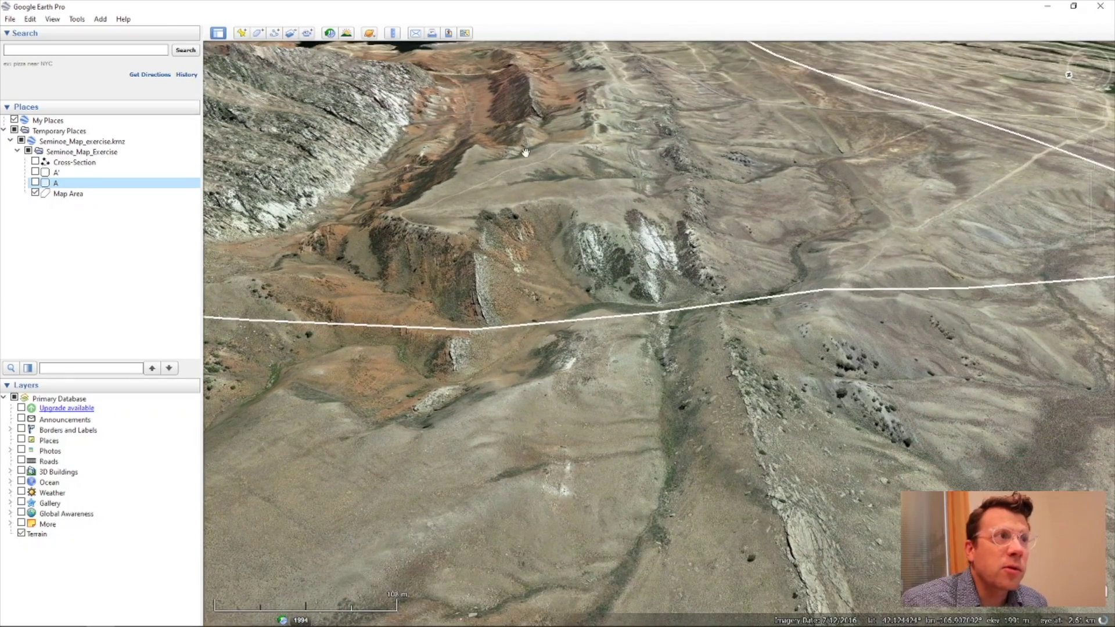
{"action": "middle_click_drag", "start_coordinate": [570, 281], "coordinate": [570, 342]}
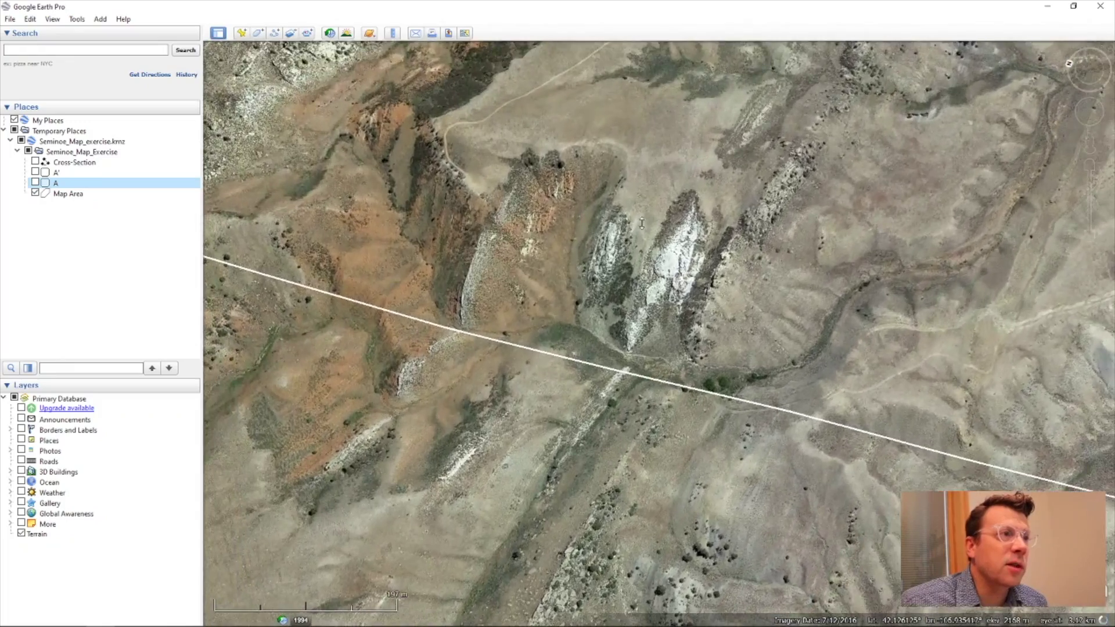
{"action": "middle_click_drag", "start_coordinate": [645, 210], "coordinate": [523, 215]}
{"action": "left_click_drag", "start_coordinate": [646, 221], "coordinate": [618, 270]}
{"action": "scroll", "coordinate": [709, 218], "scroll_direction": "down", "scroll_amount": 2}
{"action": "middle_click_drag", "start_coordinate": [642, 309], "coordinate": [573, 302]}
{"action": "scroll", "coordinate": [574, 248], "scroll_direction": "down", "scroll_amount": 2}
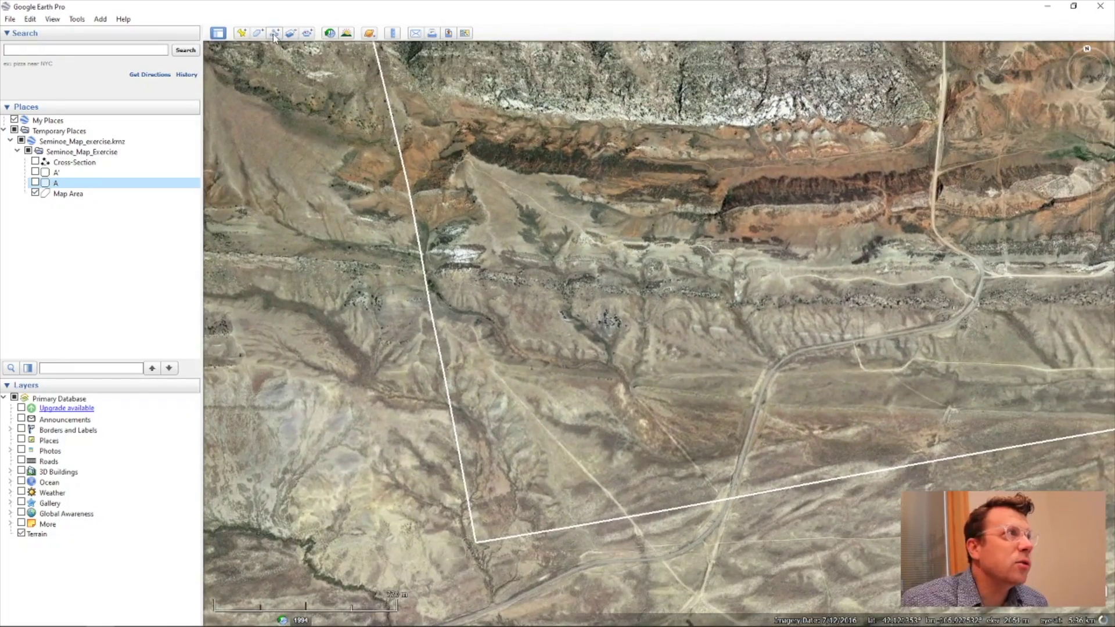
- Draw a new path eastward along the top of the thin pale bed, starting at the map area's western boundary
{"action": "left_click", "coordinate": [274, 33]}
{"action": "left_click", "coordinate": [414, 193]}
{"action": "left_click", "coordinate": [435, 188]}
{"action": "left_click", "coordinate": [469, 189]}
{"action": "left_click", "coordinate": [580, 198]}
{"action": "left_click", "coordinate": [646, 202]}
{"action": "left_click", "coordinate": [689, 206]}
{"action": "left_click", "coordinate": [729, 208]}
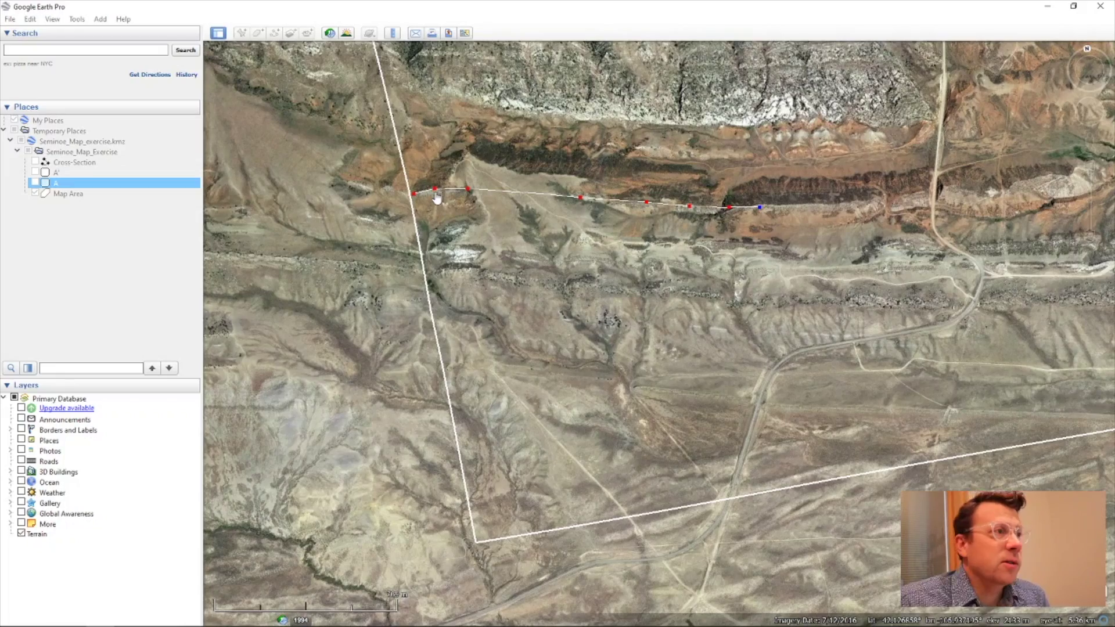
- Refine the path's western part by extending it past the boundary, adding vertices to follow the pale bed's upper edge, and save it
{"action": "scroll", "coordinate": [434, 186], "scroll_direction": "up", "scroll_amount": 4}
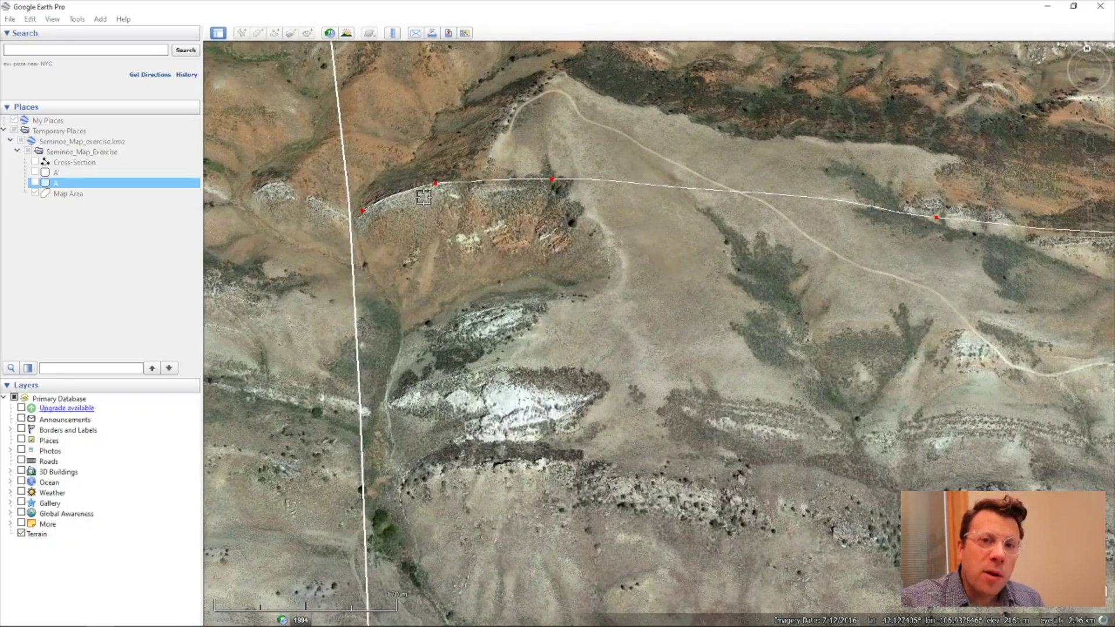
{"action": "left_click_drag", "start_coordinate": [362, 210], "coordinate": [322, 204]}
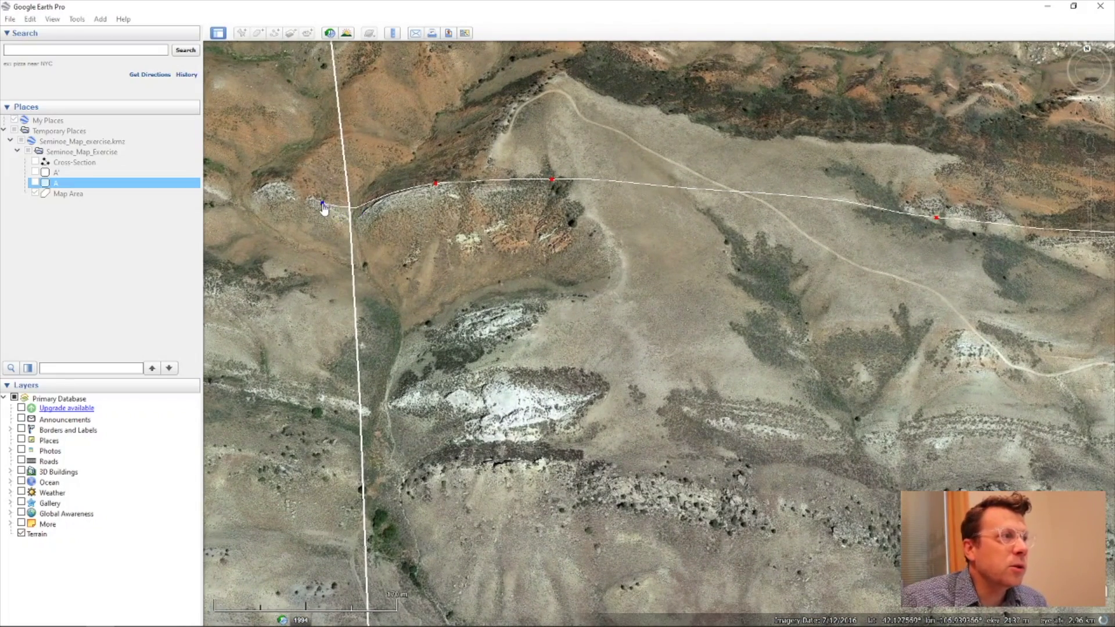
{"action": "left_click", "coordinate": [350, 220]}
{"action": "left_click", "coordinate": [383, 199]}
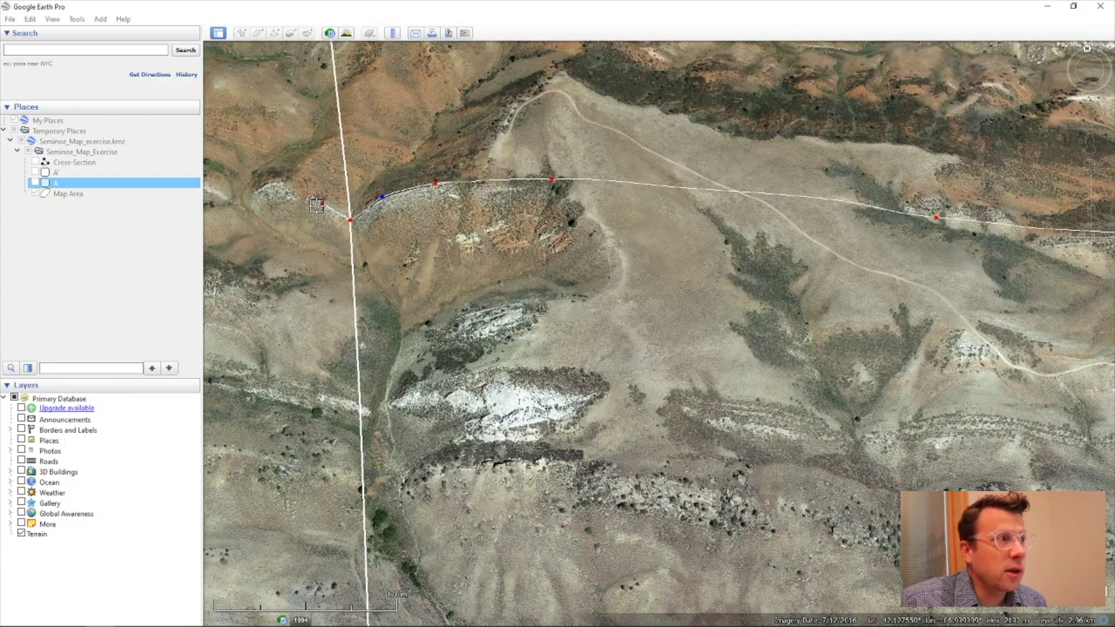
{"action": "left_click_drag", "start_coordinate": [551, 180], "coordinate": [515, 181]}
{"action": "left_click_drag", "start_coordinate": [897, 213], "coordinate": [862, 201]}
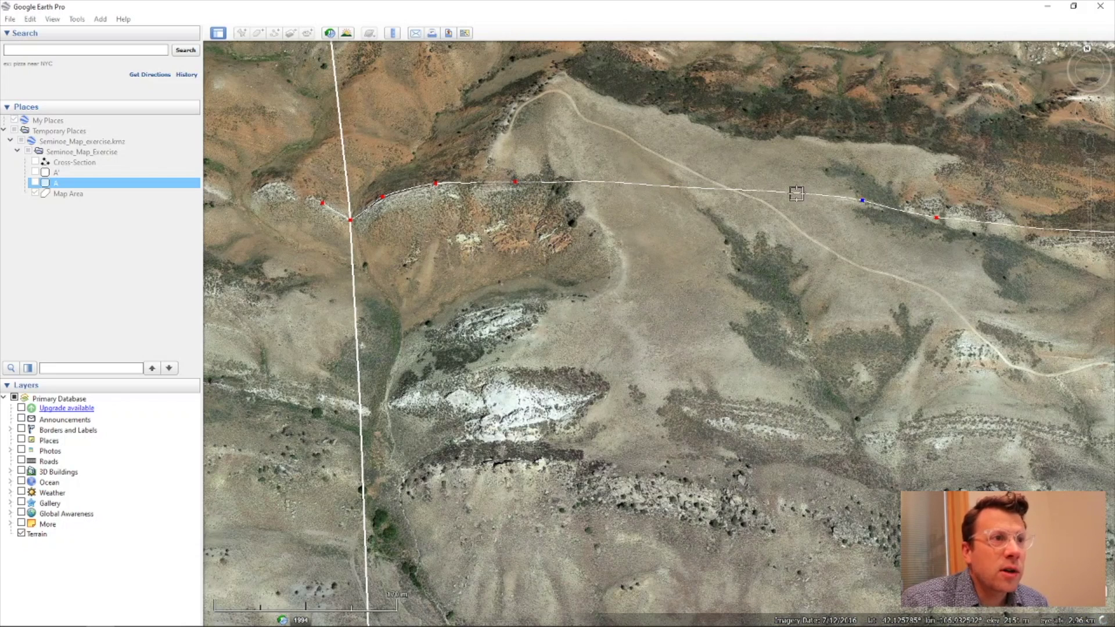
{"action": "key", "text": "Return"}
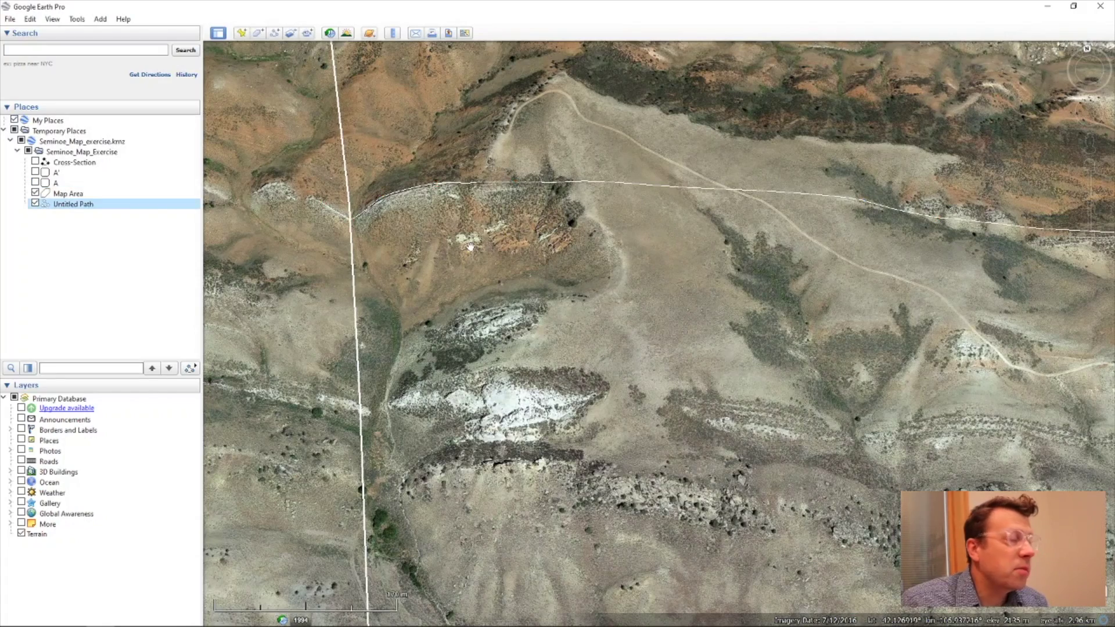
- Examine how the traced path follows the pale bed over the ridge and across the outcrops farther east
{"action": "middle_click_drag", "start_coordinate": [538, 122], "coordinate": [564, 207]}
{"action": "scroll", "coordinate": [662, 197], "scroll_direction": "up", "scroll_amount": 2}
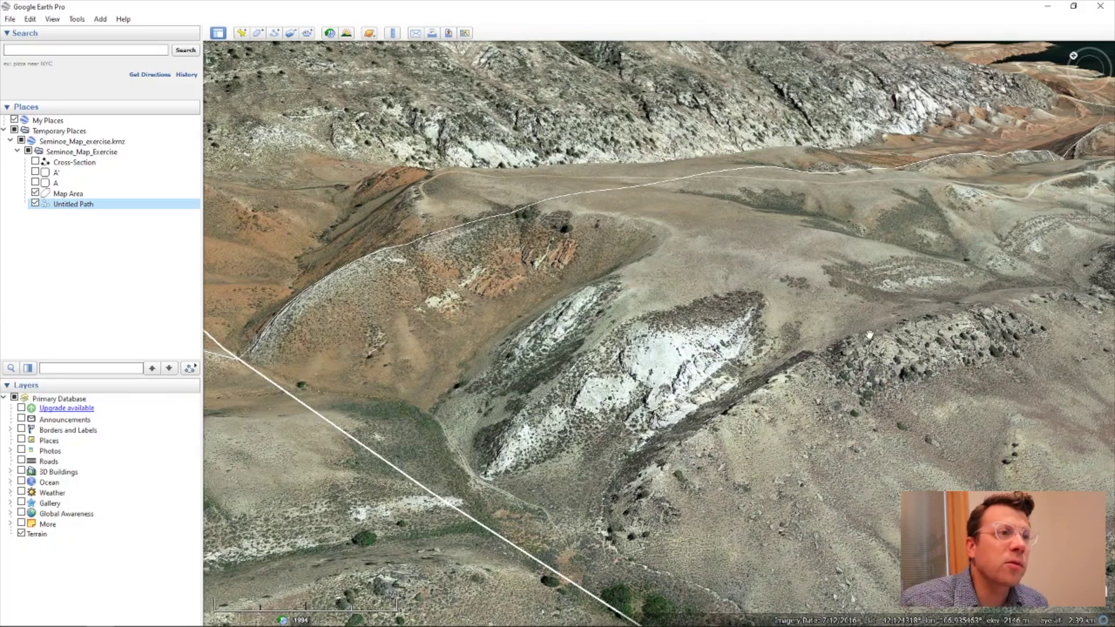
{"action": "middle_click_drag", "start_coordinate": [813, 306], "coordinate": [761, 203]}
{"action": "left_click_drag", "start_coordinate": [754, 203], "coordinate": [718, 343]}
{"action": "middle_click_drag", "start_coordinate": [723, 339], "coordinate": [704, 228]}
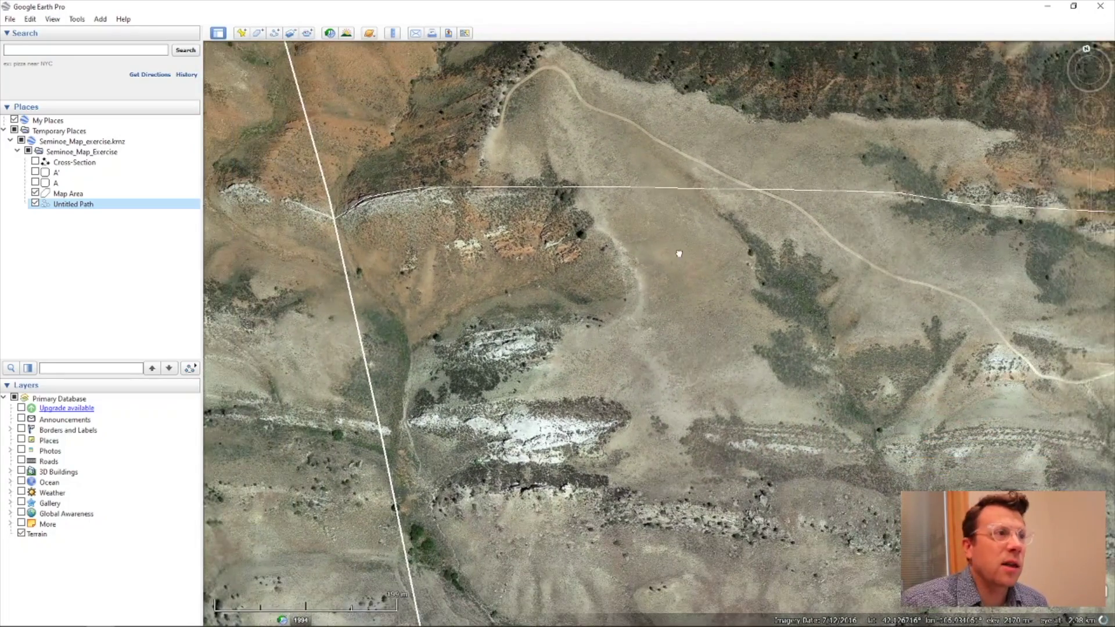
{"action": "left_click_drag", "start_coordinate": [723, 239], "coordinate": [577, 259]}
{"action": "scroll", "coordinate": [586, 263], "scroll_direction": "down", "scroll_amount": 3}
{"action": "middle_click_drag", "start_coordinate": [627, 277], "coordinate": [643, 286]}
{"action": "right_click_drag", "start_coordinate": [743, 235], "coordinate": [742, 271]}
{"action": "left_click_drag", "start_coordinate": [812, 329], "coordinate": [667, 373]}
{"action": "middle_click_drag", "start_coordinate": [705, 409], "coordinate": [702, 282]}
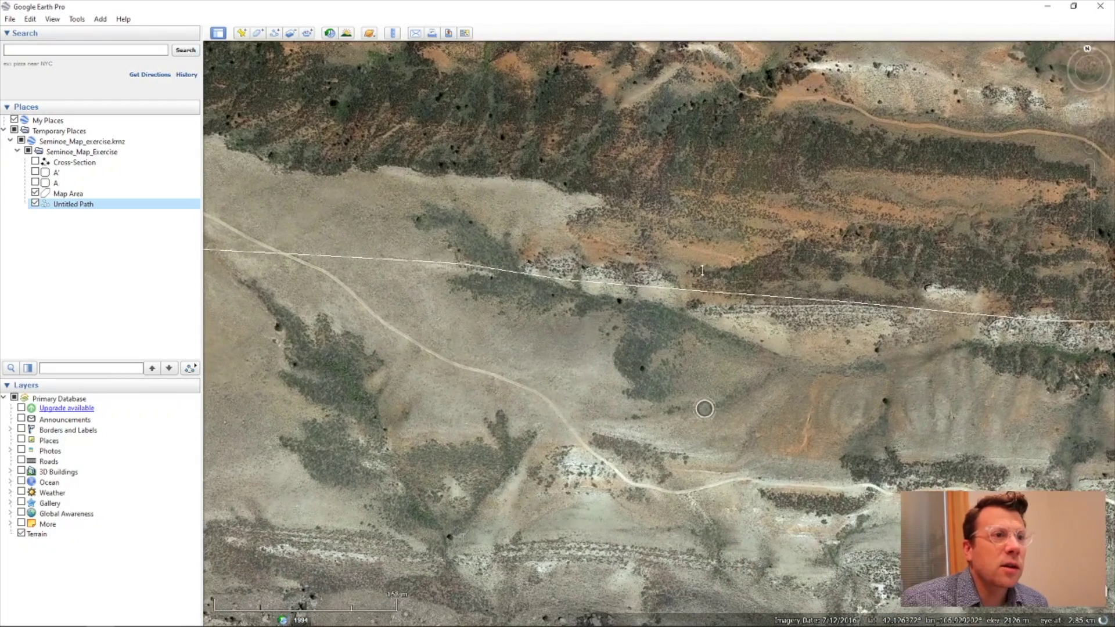
- Reopen the path for editing and reshape it with extra vertices along the upper edge of the pale outcrop east of the dirt track
{"action": "right_click", "coordinate": [696, 291]}
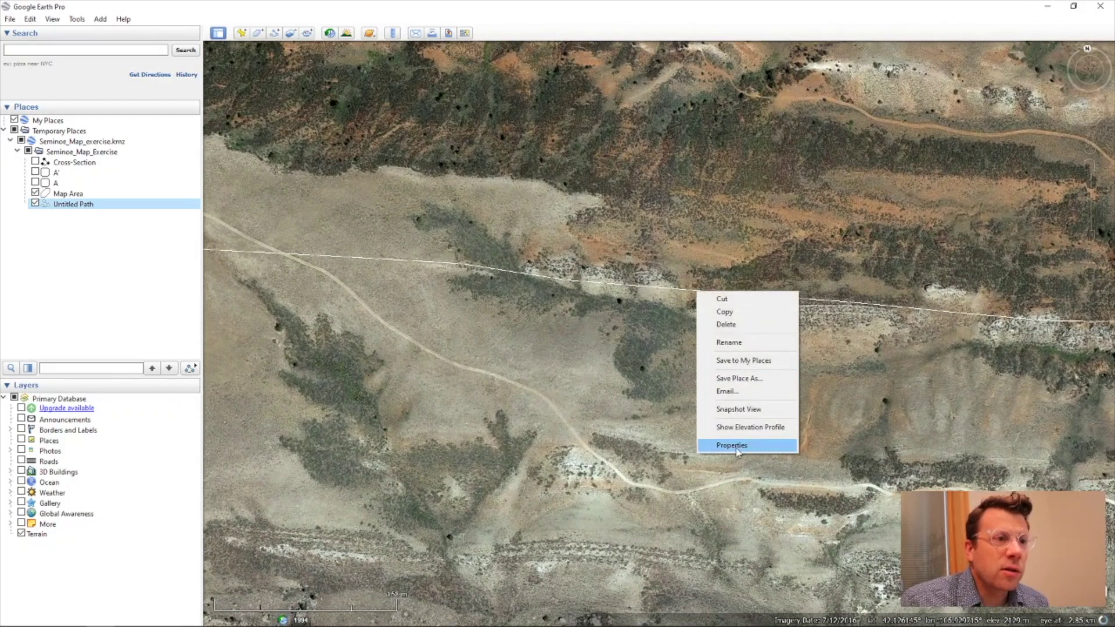
{"action": "left_click", "coordinate": [714, 444]}
{"action": "left_click_drag", "start_coordinate": [569, 282], "coordinate": [528, 263]}
{"action": "left_click", "coordinate": [555, 253]}
{"action": "left_click", "coordinate": [592, 265]}
{"action": "left_click", "coordinate": [651, 267]}
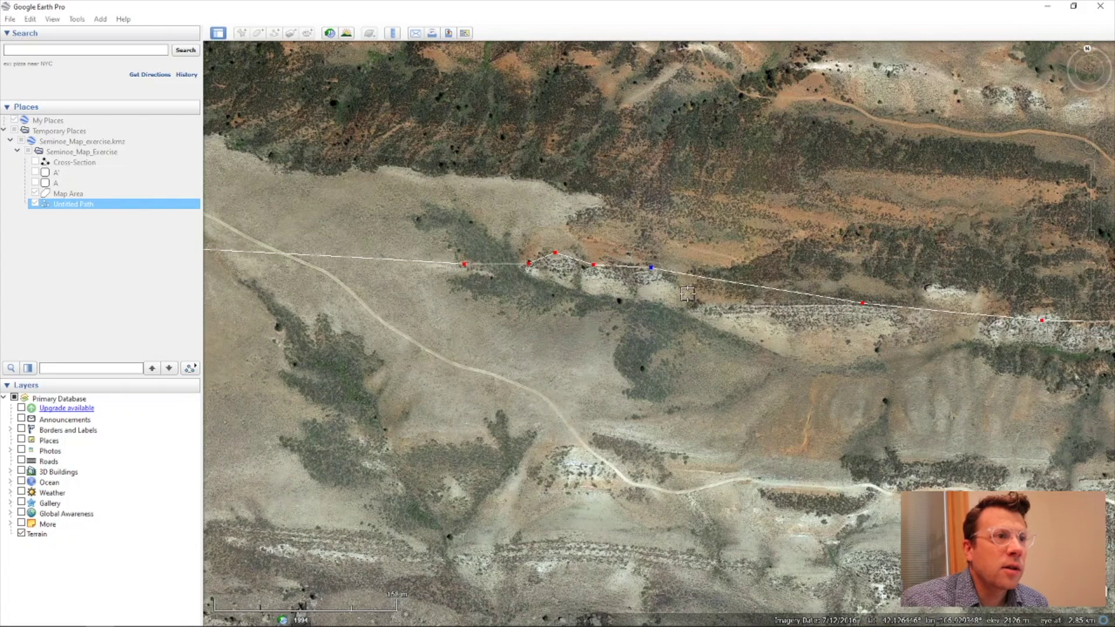
{"action": "left_click", "coordinate": [703, 305]}
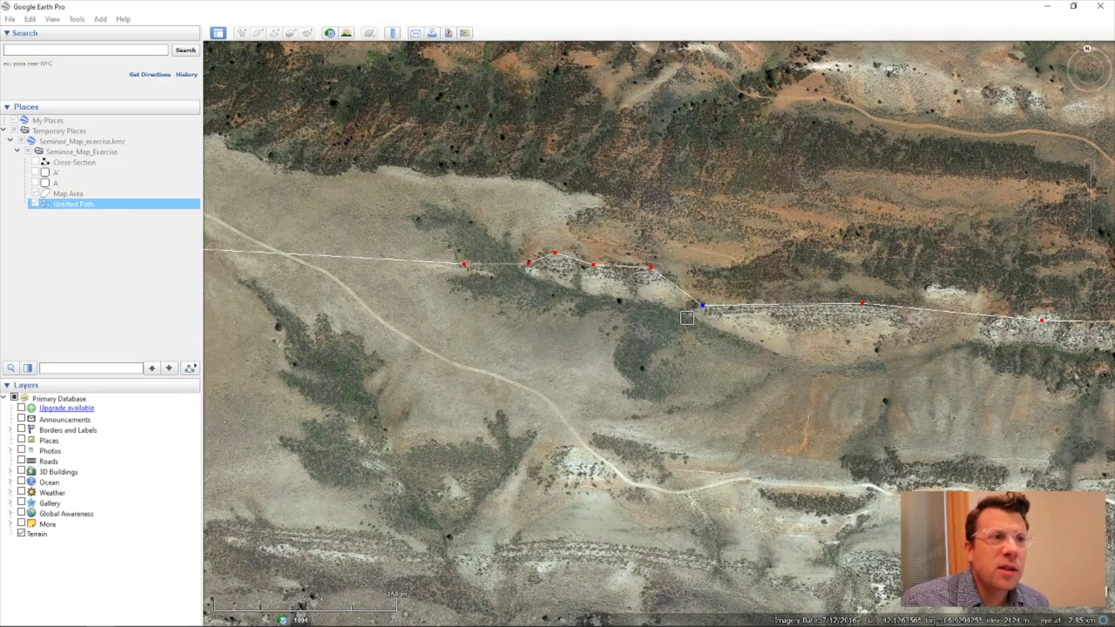
- Remove the path's easternmost vertices so it ends at the small pale outcrop beyond the dirt track, and save it
{"action": "scroll", "coordinate": [687, 317], "scroll_direction": "down", "scroll_amount": 2}
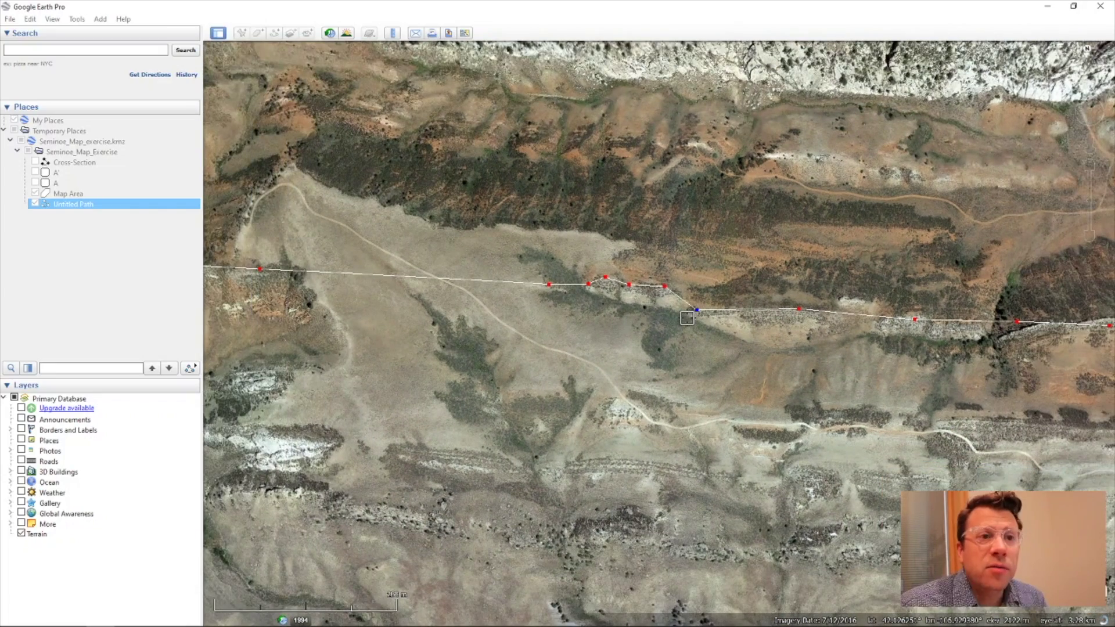
{"action": "scroll", "coordinate": [718, 315], "scroll_direction": "down", "scroll_amount": 1}
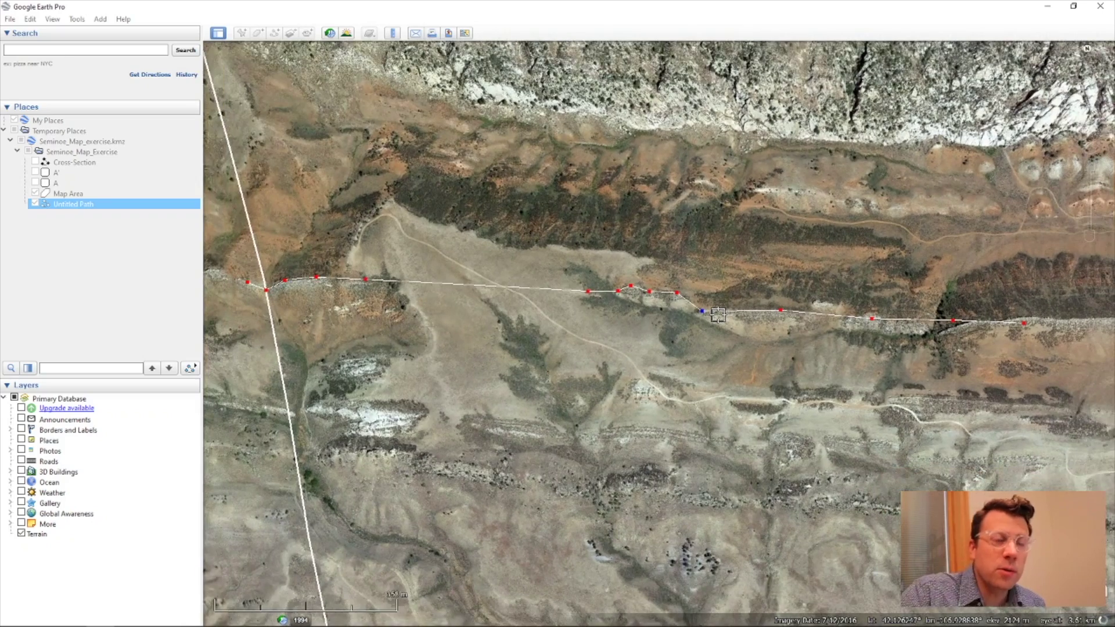
{"action": "key", "text": "Right"}
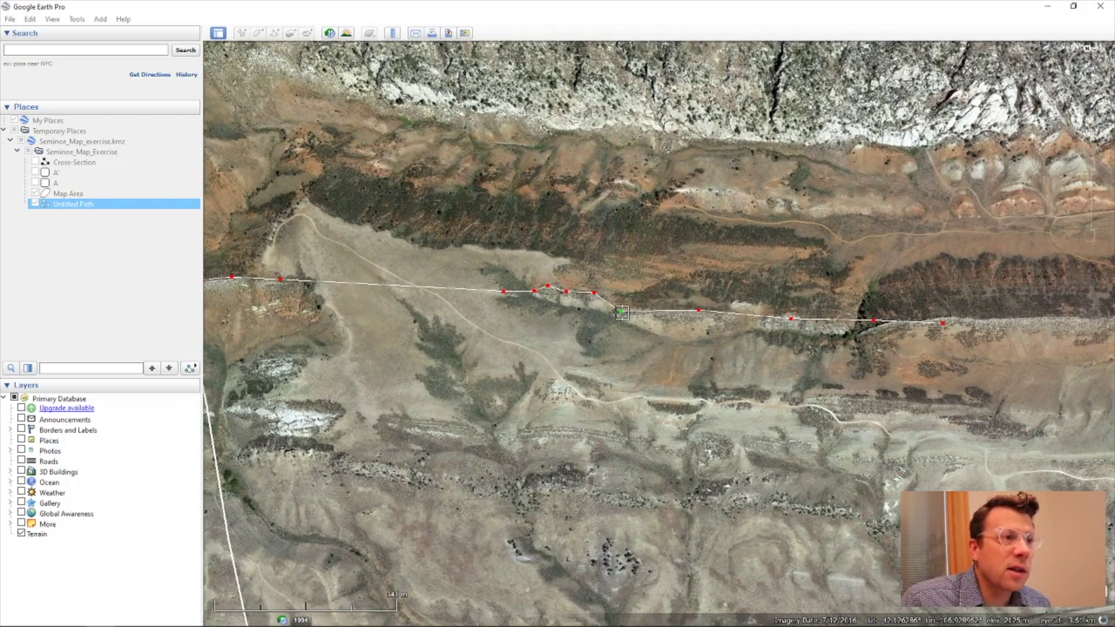
{"action": "right_click", "coordinate": [621, 314]}
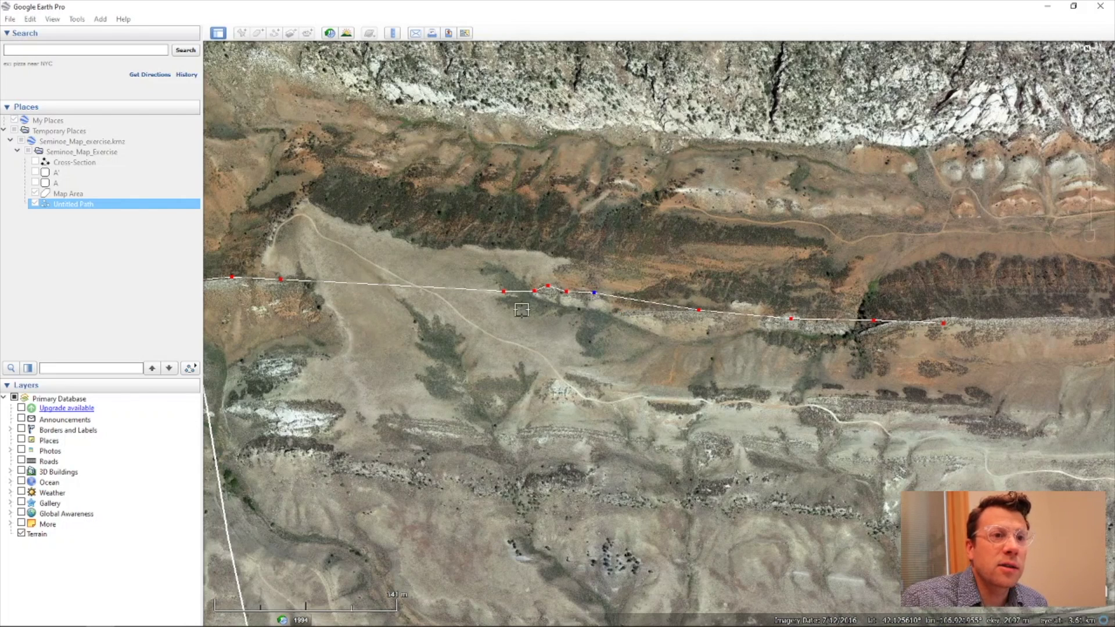
{"action": "right_click", "coordinate": [943, 325]}
{"action": "right_click", "coordinate": [943, 324]}
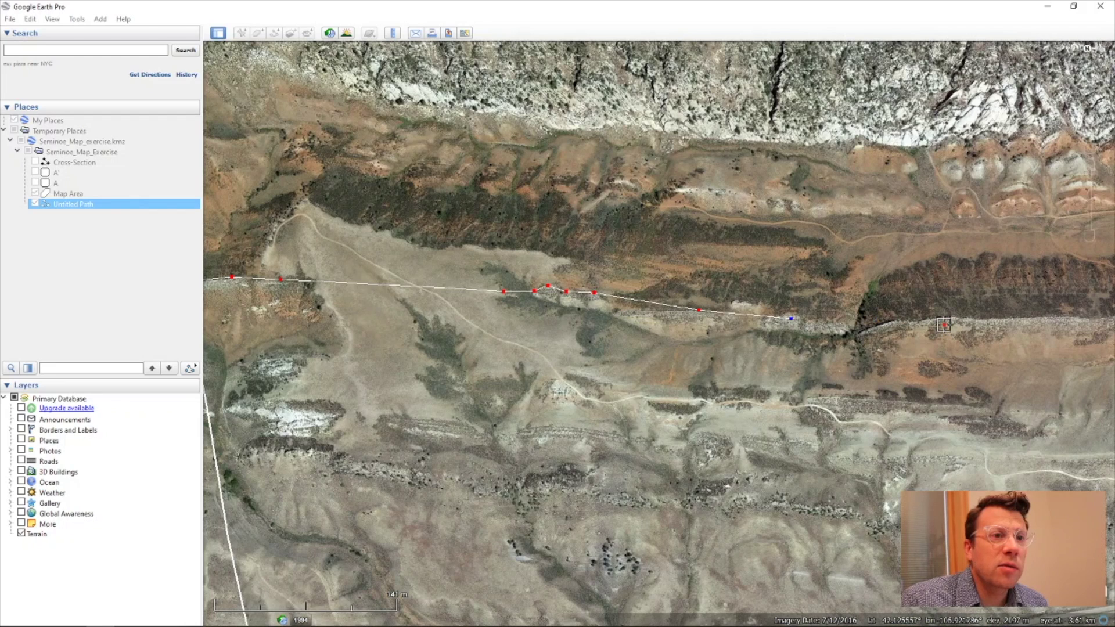
{"action": "right_click", "coordinate": [943, 325]}
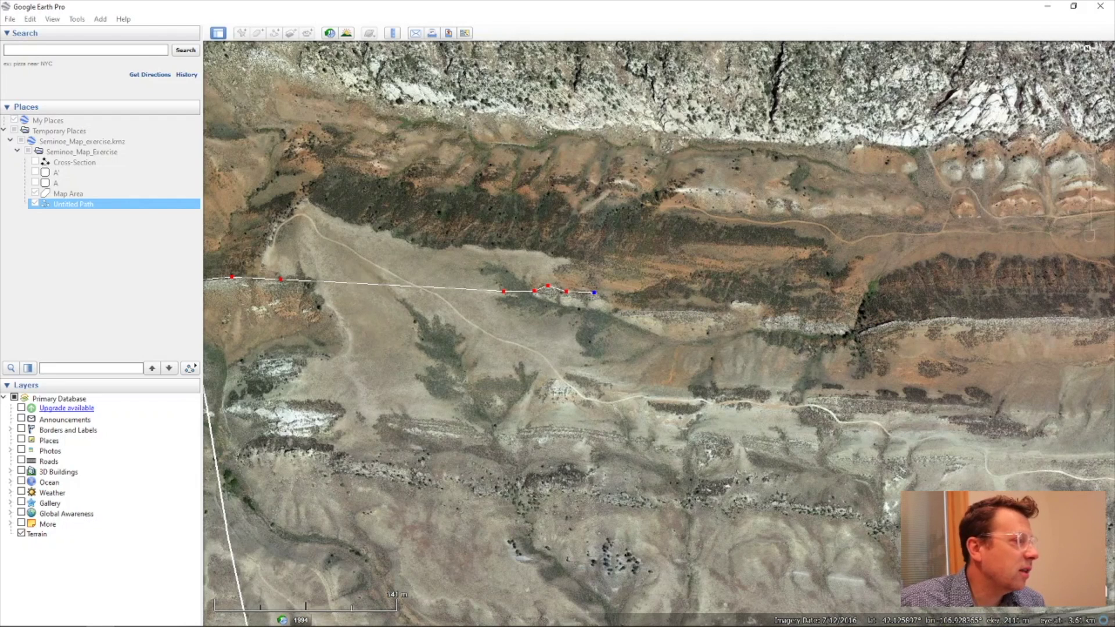
{"action": "key", "text": "Return"}
- Draw and save a separate path along the top of the next pale outcrop east of the first path
{"action": "left_click_drag", "start_coordinate": [609, 319], "coordinate": [544, 431]}
{"action": "scroll", "coordinate": [540, 406], "scroll_direction": "up", "scroll_amount": 2}
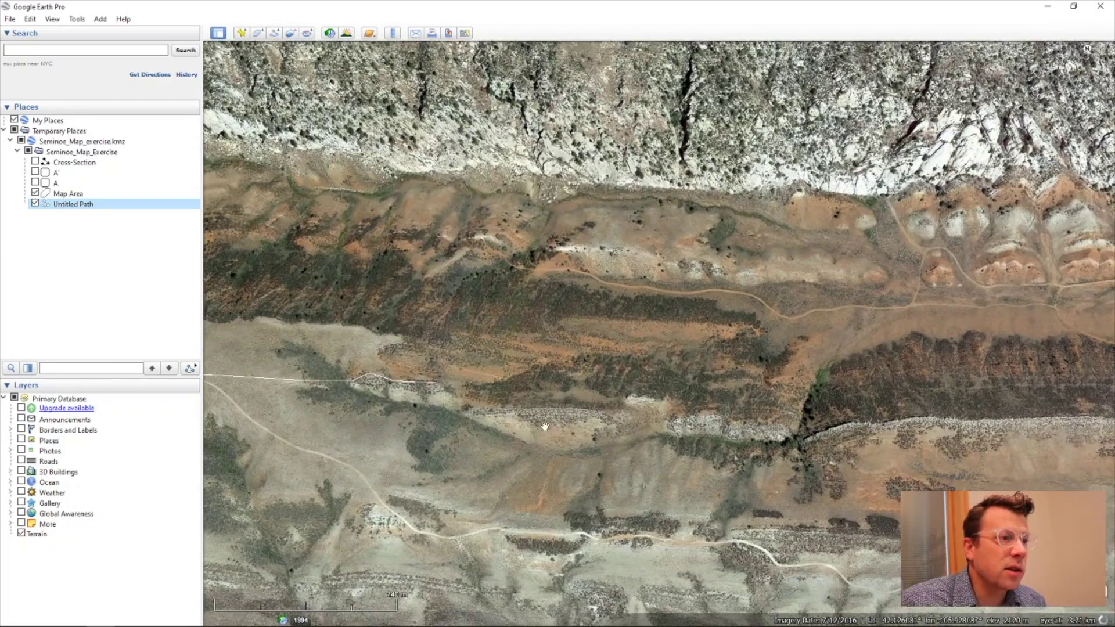
{"action": "left_click", "coordinate": [271, 35]}
{"action": "left_click", "coordinate": [467, 410]}
{"action": "left_click", "coordinate": [503, 409]}
{"action": "left_click", "coordinate": [548, 408]}
{"action": "left_click", "coordinate": [588, 410]}
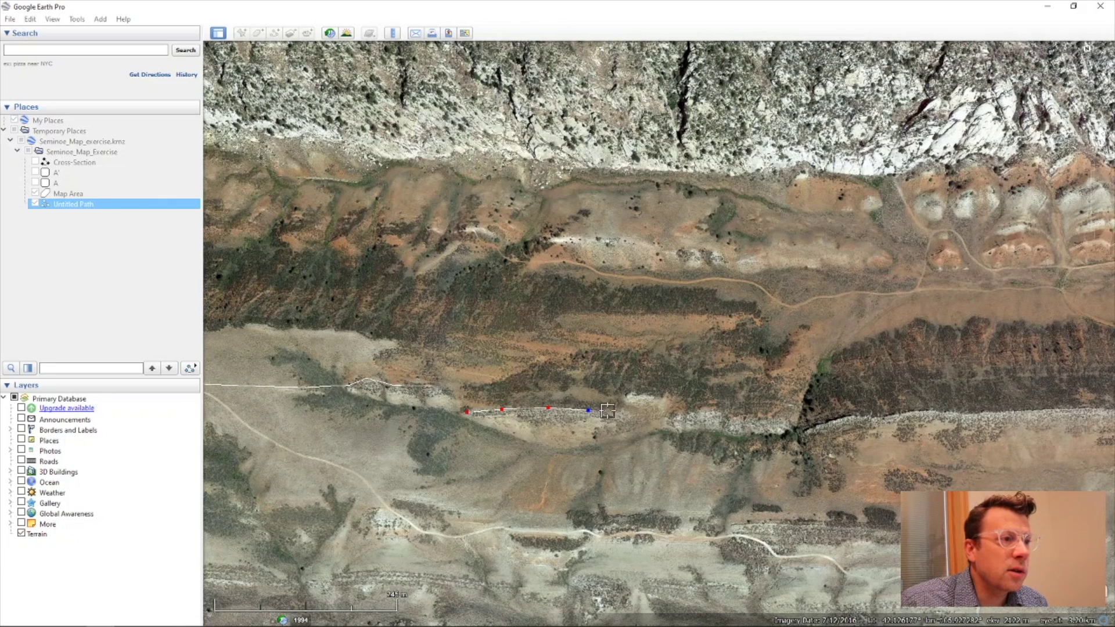
{"action": "key", "text": "Return"}
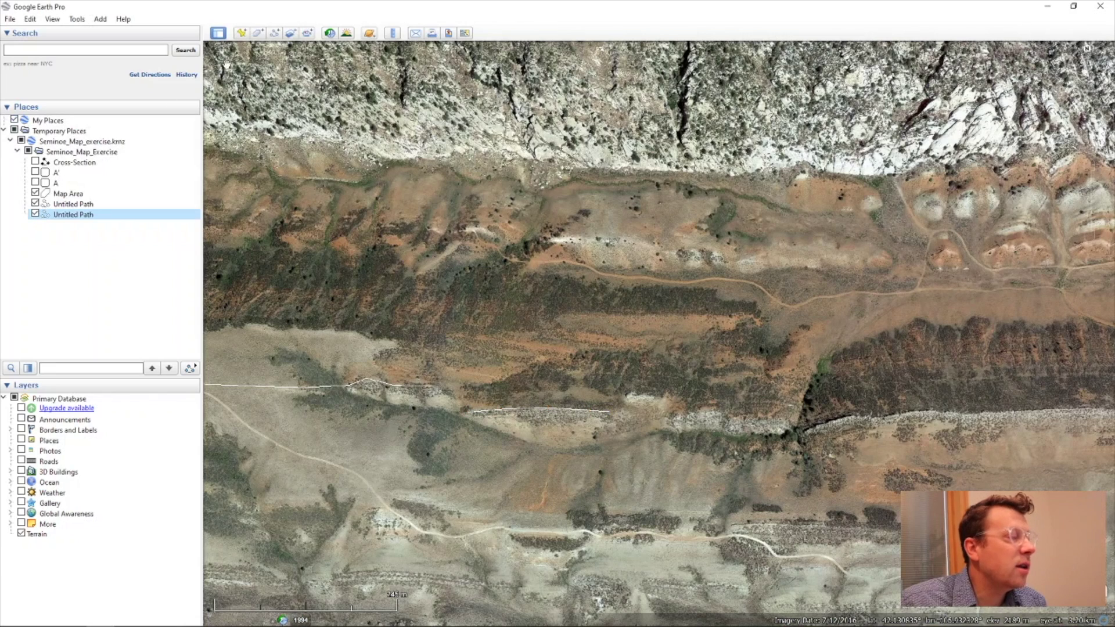
- Draw and save a short three-point path along the small pale outcrop set slightly north of the previous one
{"action": "left_click", "coordinate": [274, 33]}
{"action": "left_click", "coordinate": [627, 393]}
{"action": "left_click", "coordinate": [641, 394]}
{"action": "left_click", "coordinate": [658, 394]}
{"action": "key", "text": "Return"}
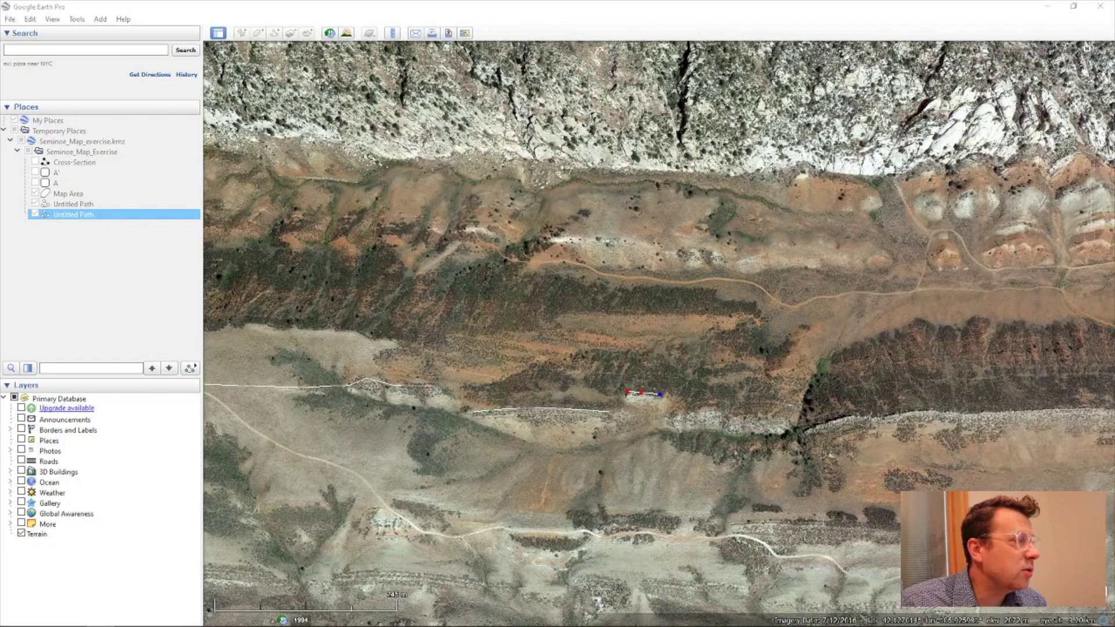
- Draw and save another path along the next pale outcrop, bending south through the gully and onto the bed on its east side
{"action": "left_click", "coordinate": [274, 33]}
{"action": "left_click", "coordinate": [675, 415]}
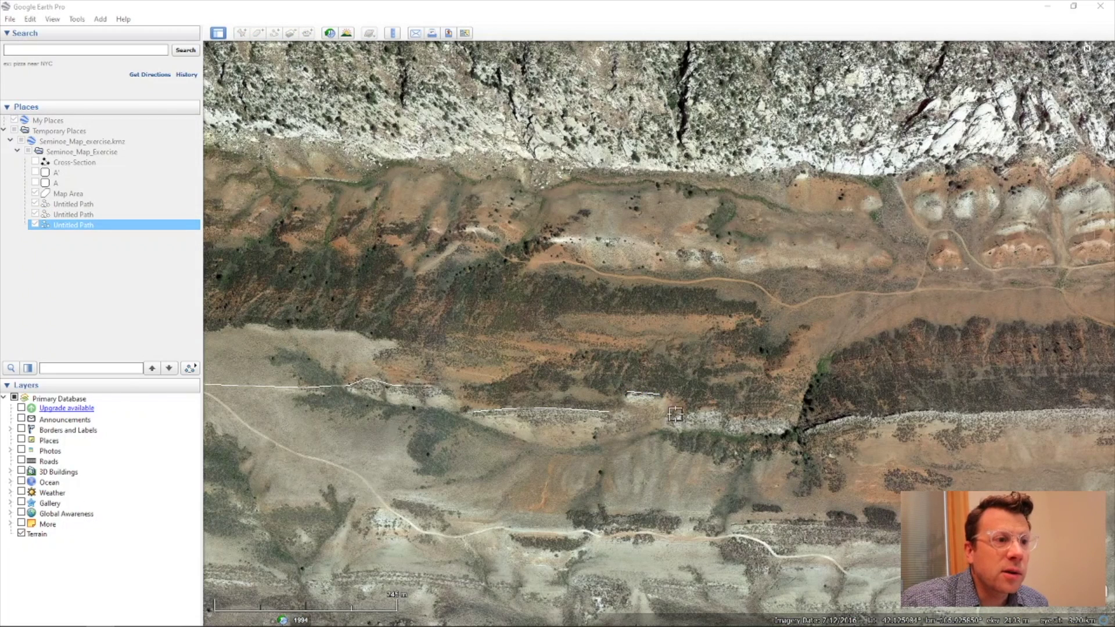
{"action": "left_click", "coordinate": [708, 411]}
{"action": "left_click", "coordinate": [728, 415]}
{"action": "left_click", "coordinate": [760, 417]}
{"action": "left_click", "coordinate": [778, 417]}
{"action": "left_click", "coordinate": [791, 425]}
{"action": "left_click", "coordinate": [799, 428]}
{"action": "left_click", "coordinate": [808, 427]}
{"action": "left_click", "coordinate": [823, 421]}
{"action": "left_click", "coordinate": [835, 419]}
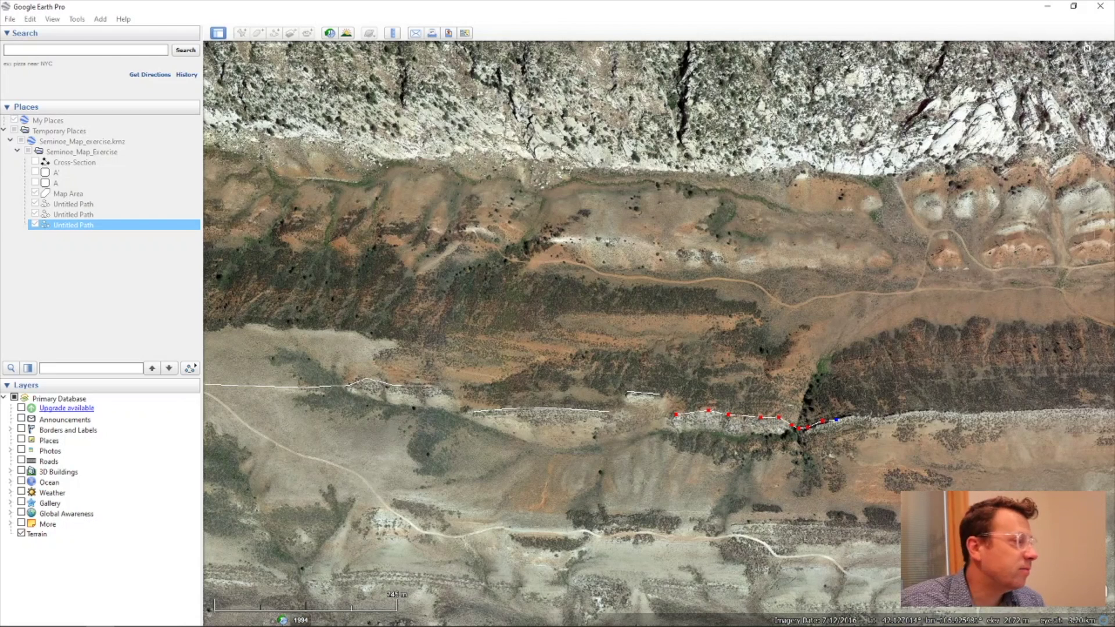
{"action": "key", "text": "Return"}
{"action": "middle_click_drag", "start_coordinate": [689, 307], "coordinate": [686, 306]}
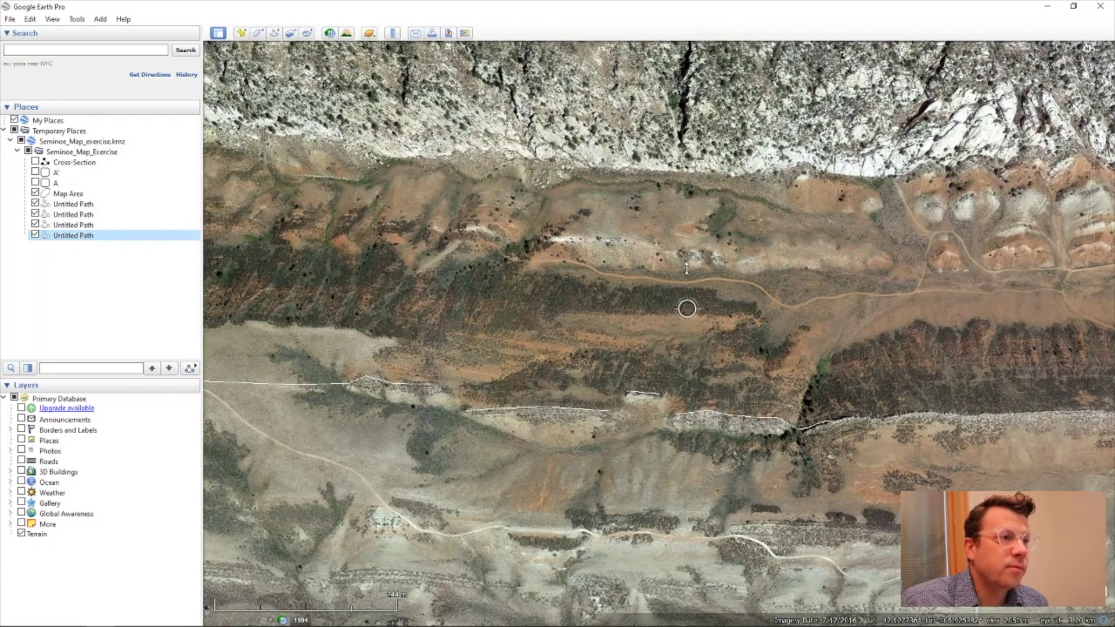
- Create a new path with a red line colour and a line width of 3.0
{"action": "left_click", "coordinate": [270, 33]}
{"action": "left_click_drag", "start_coordinate": [461, 137], "coordinate": [750, 138]}
{"action": "left_click", "coordinate": [365, 187]}
{"action": "left_click_drag", "start_coordinate": [394, 225], "coordinate": [371, 230]}
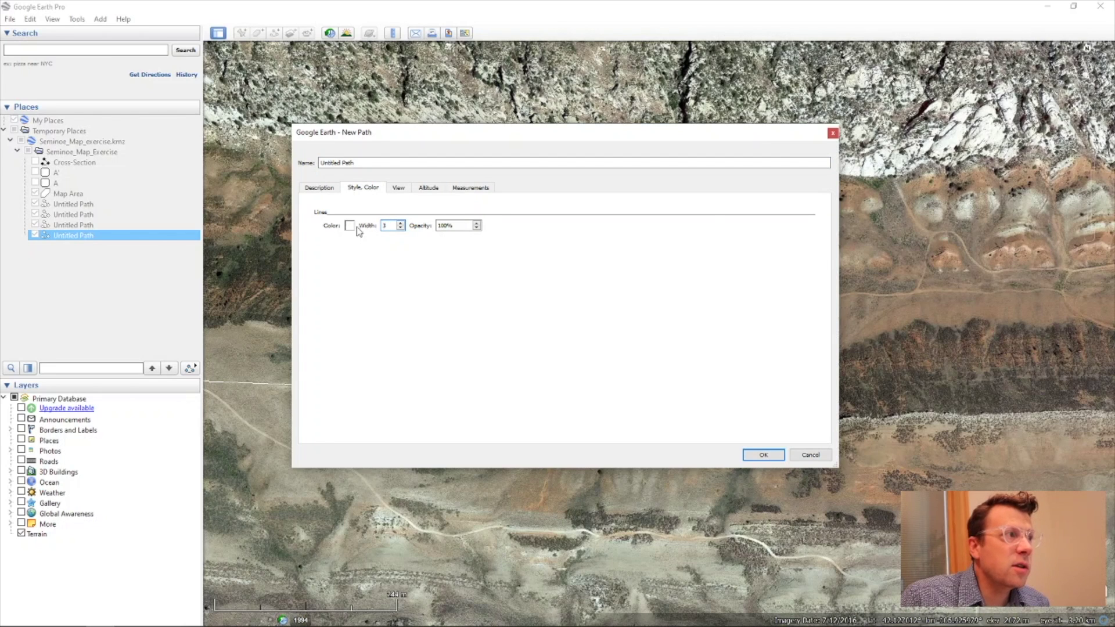
{"action": "left_click", "coordinate": [349, 225]}
{"action": "left_click", "coordinate": [451, 262]}
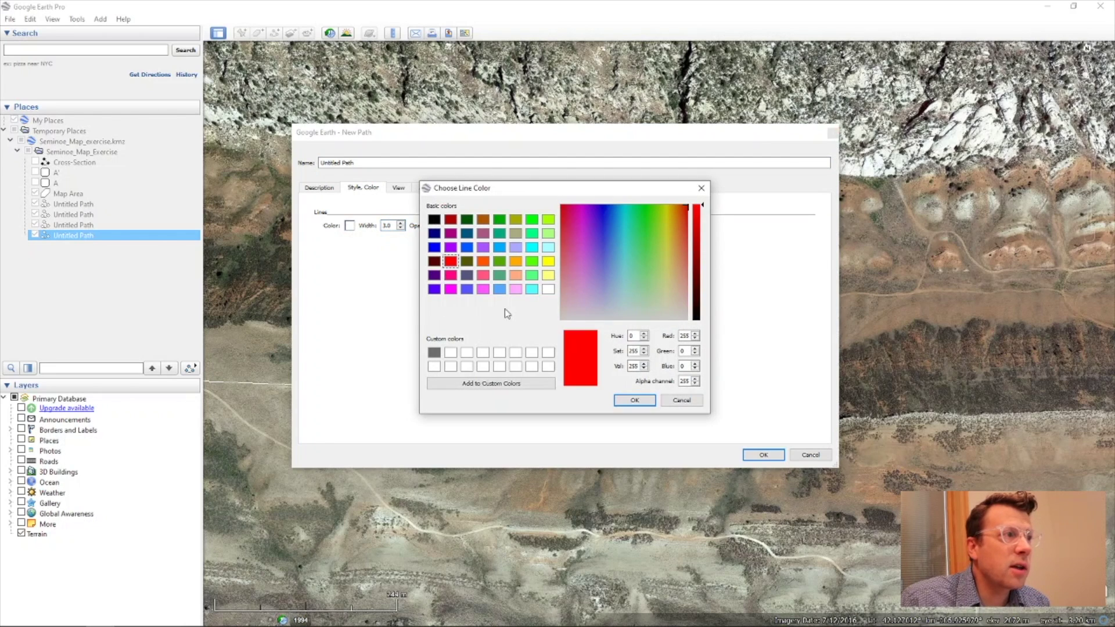
{"action": "left_click", "coordinate": [634, 400]}
{"action": "left_click", "coordinate": [761, 455]}
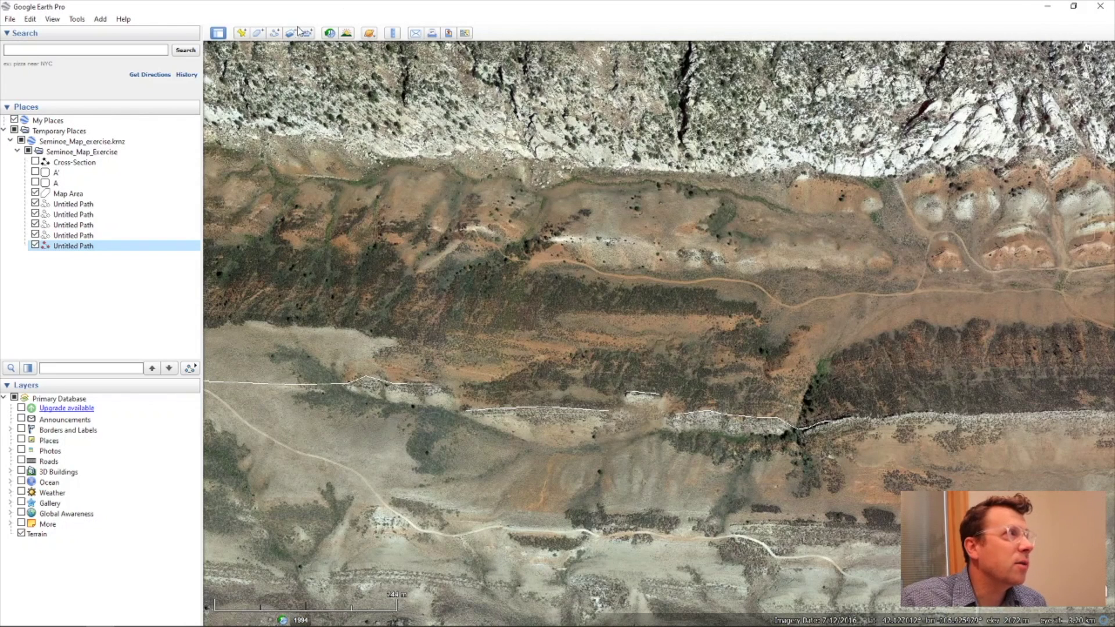
- Draw and save a red two-point path, width 3.0, crossing the offset between the westernmost pale outcrop and the one east of it
{"action": "left_click", "coordinate": [274, 32]}
{"action": "left_click", "coordinate": [370, 189]}
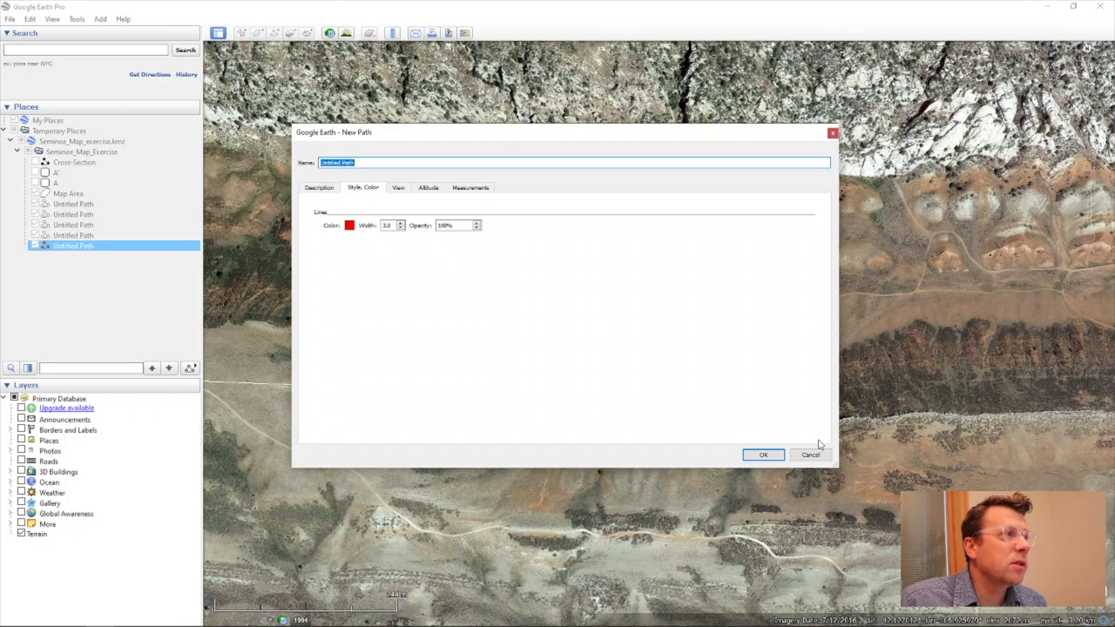
{"action": "left_click_drag", "start_coordinate": [721, 132], "coordinate": [0, 133]}
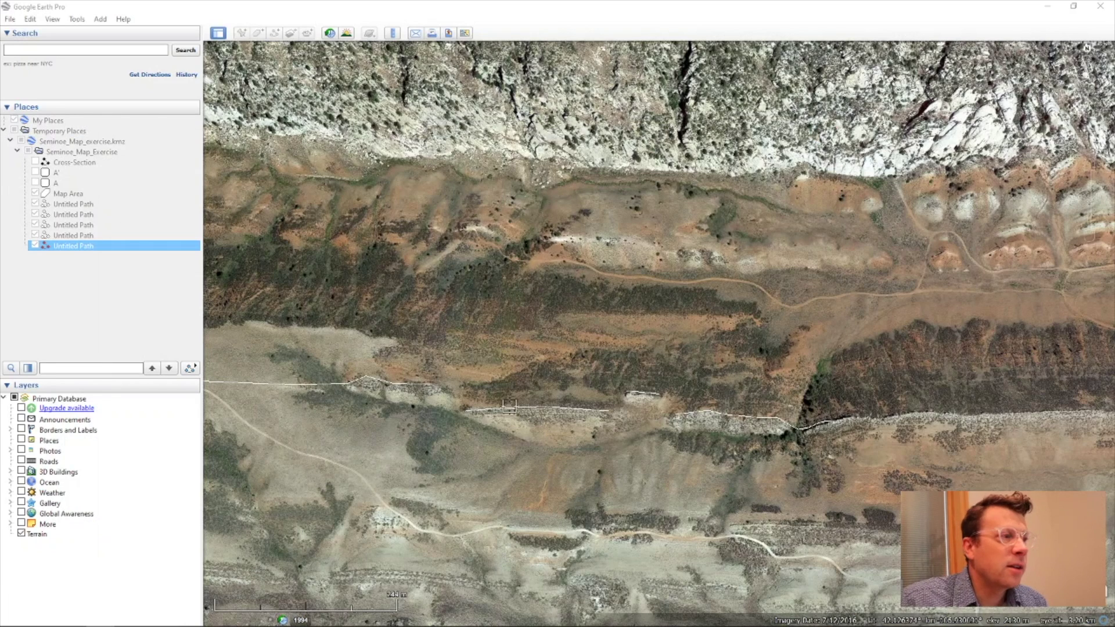
{"action": "left_click", "coordinate": [418, 337]}
{"action": "left_click", "coordinate": [484, 464]}
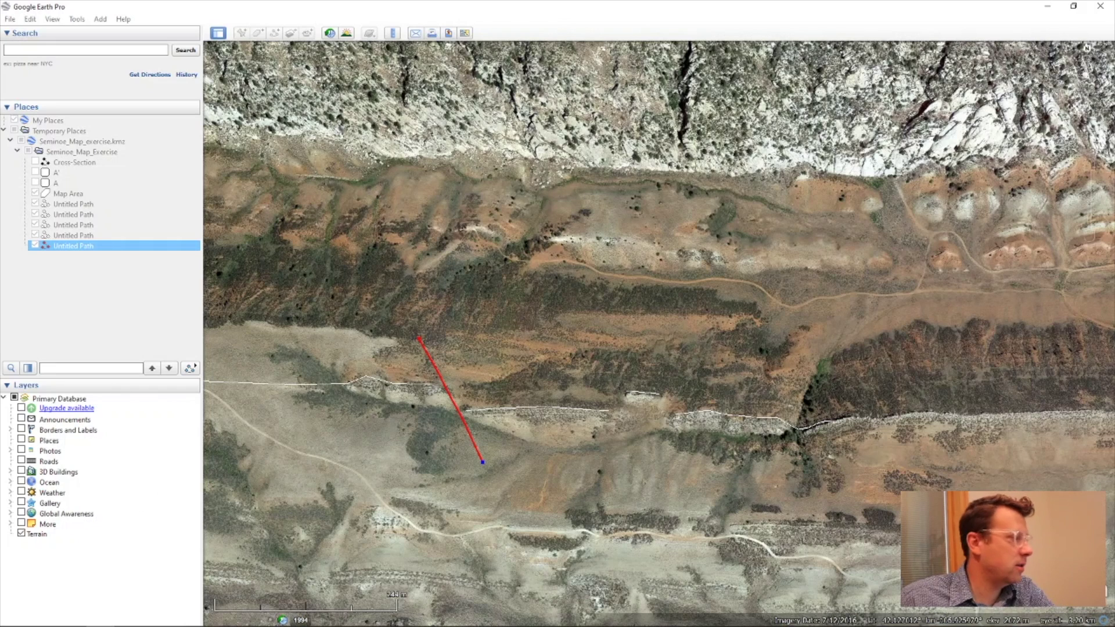
{"action": "key", "text": "Return"}
- Draw and save a red two-point path across the offset just west of the small pale outcrop set slightly north
{"action": "left_click", "coordinate": [290, 34]}
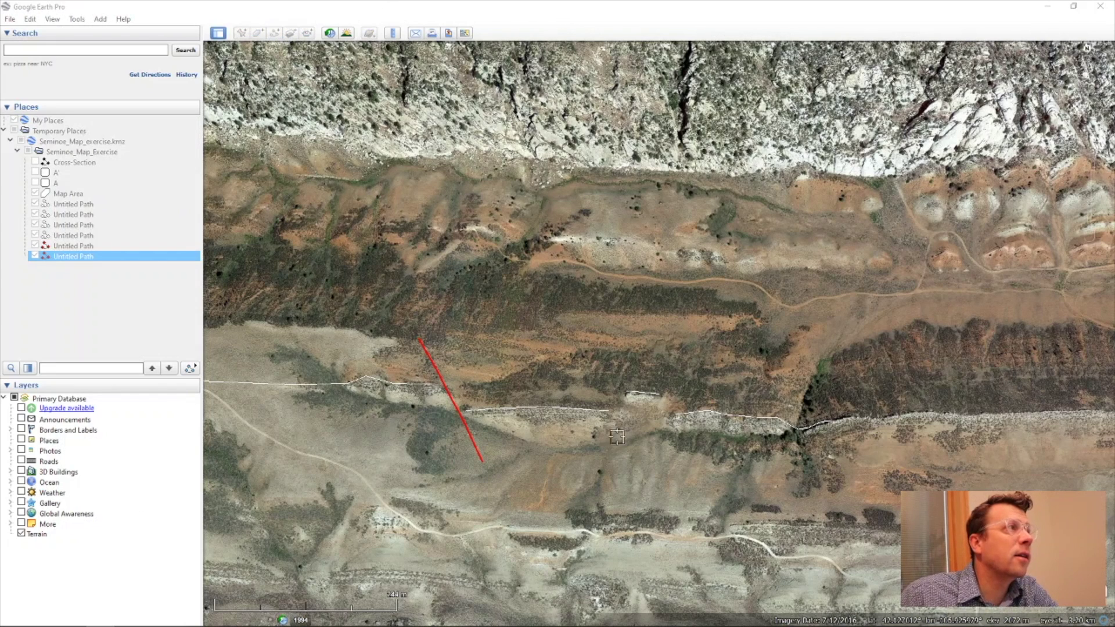
{"action": "left_click", "coordinate": [630, 374]}
{"action": "left_click", "coordinate": [606, 451]}
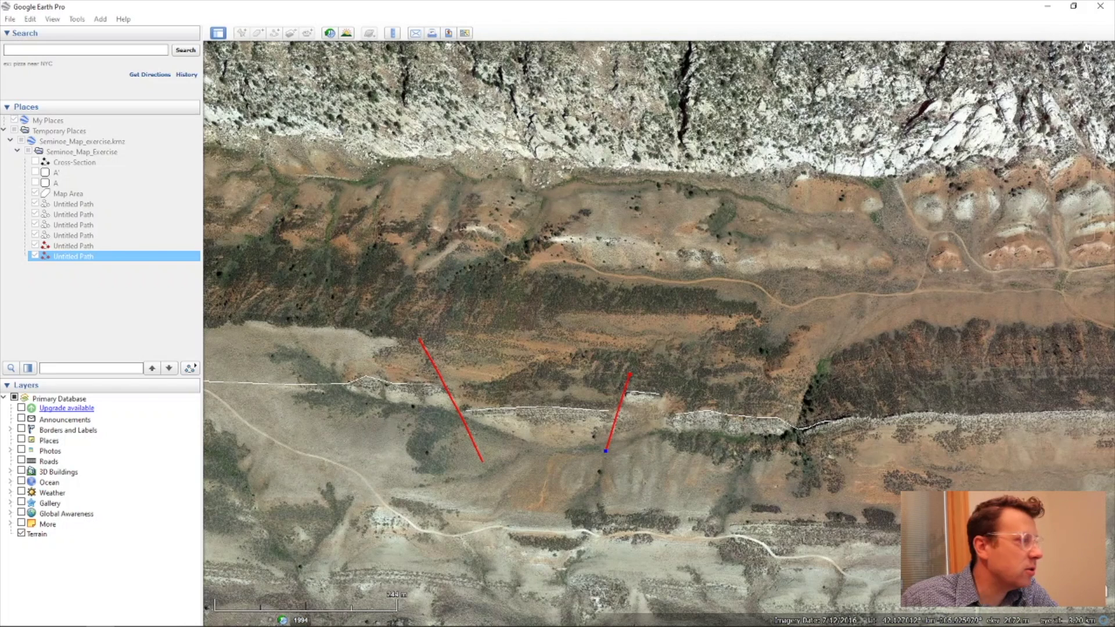
{"action": "key", "text": "Return"}
- Draw and save a third red two-point path across the offset just east of the small northern outcrop
{"action": "left_click", "coordinate": [274, 33]}
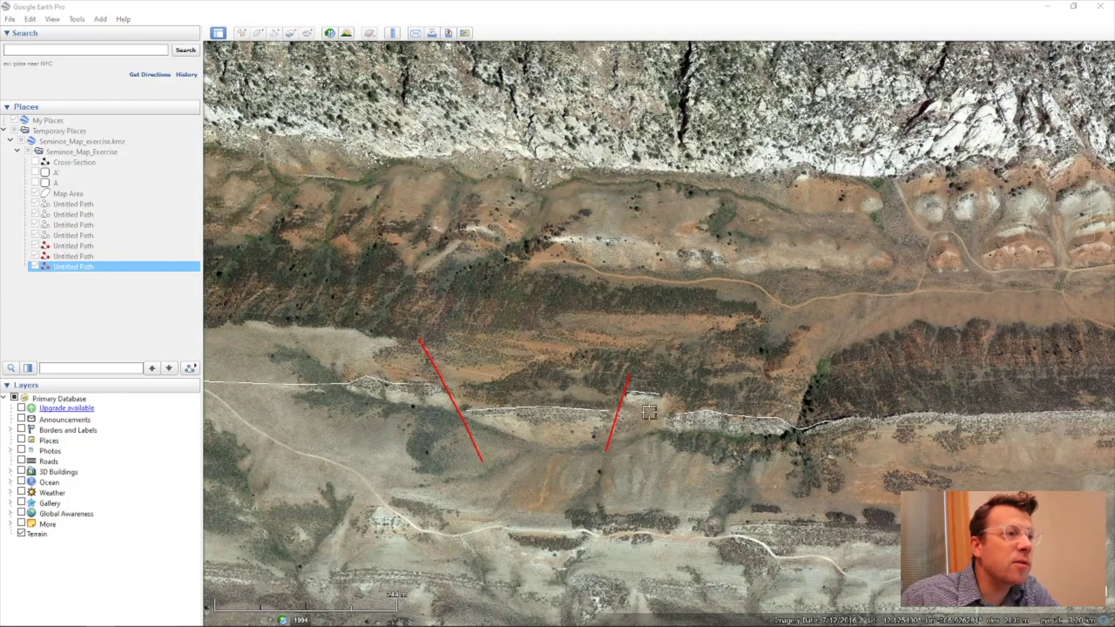
{"action": "left_click", "coordinate": [653, 367]}
{"action": "left_click", "coordinate": [681, 473]}
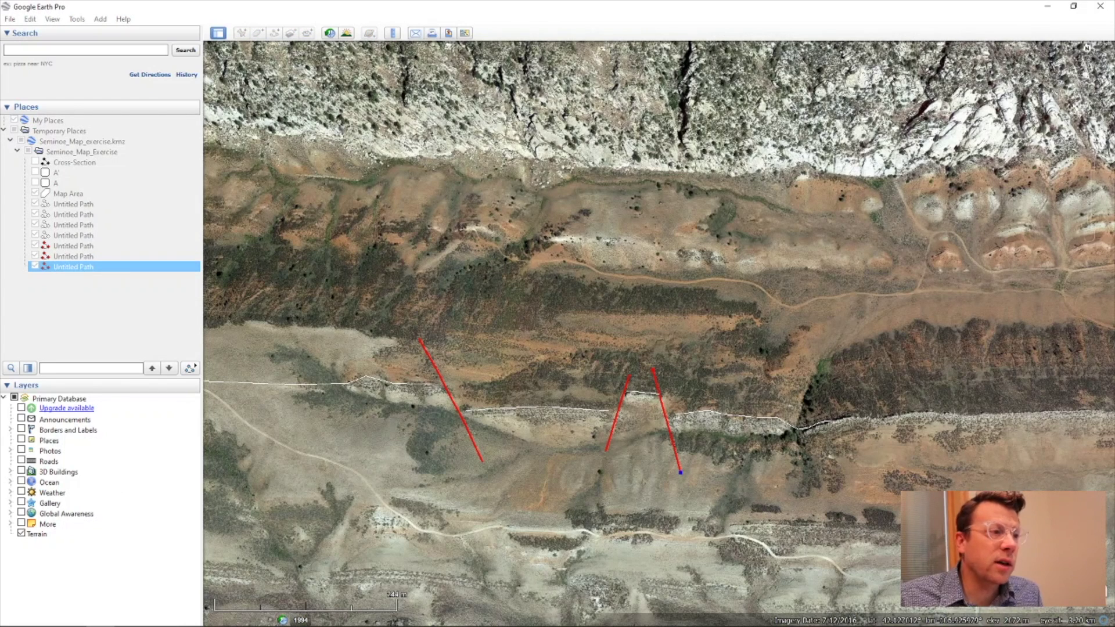
{"action": "key", "text": "Return"}
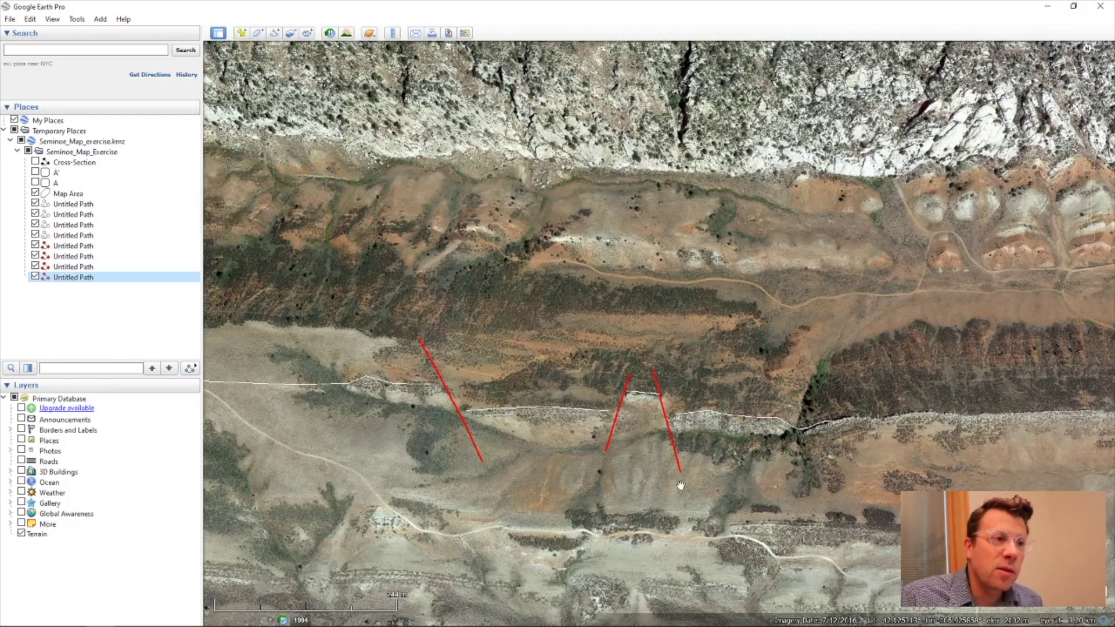
- Examine the red lines and the offset bed in tilted and overhead views, including the smooth pale surface to the west
{"action": "left_click_drag", "start_coordinate": [641, 521], "coordinate": [581, 440]}
{"action": "left_click_drag", "start_coordinate": [594, 491], "coordinate": [566, 454]}
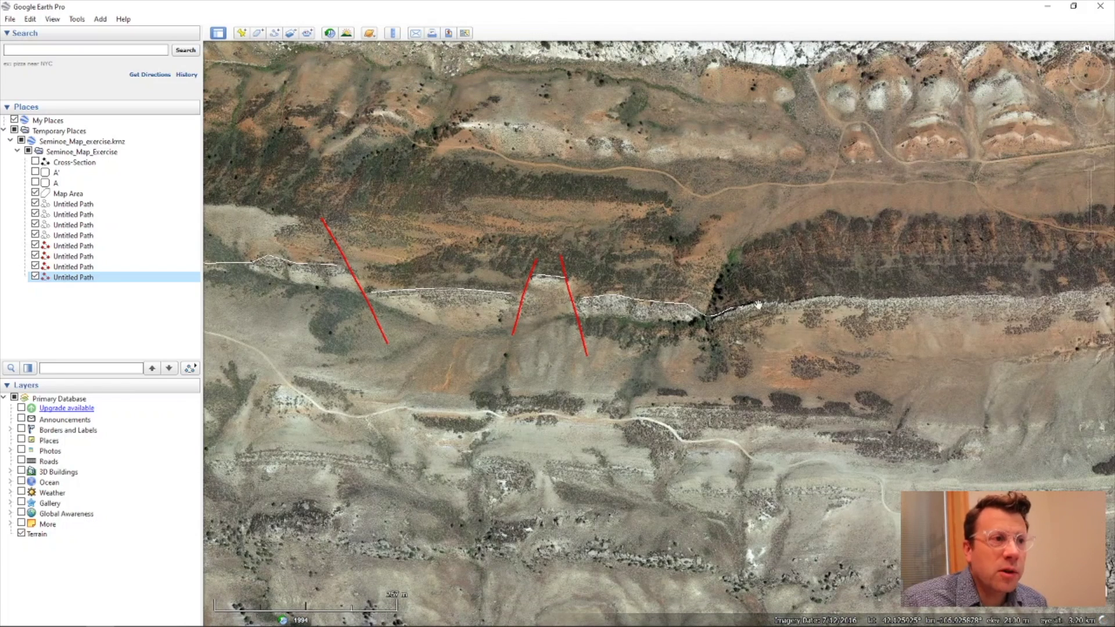
{"action": "middle_click_drag", "start_coordinate": [668, 285], "coordinate": [668, 283]}
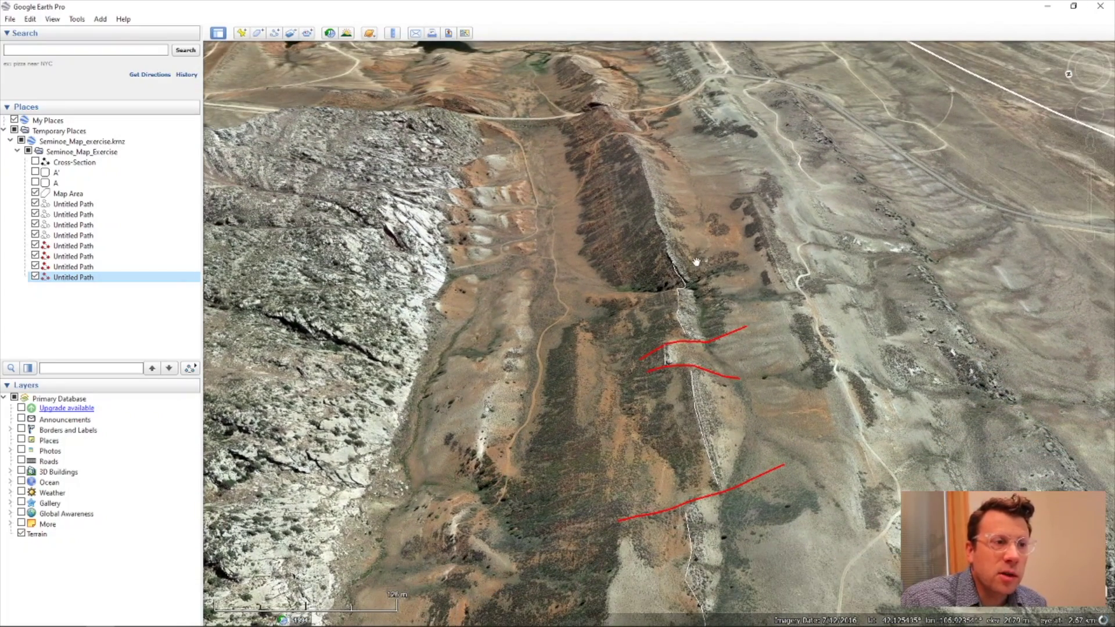
{"action": "middle_click_drag", "start_coordinate": [747, 360], "coordinate": [572, 298]}
{"action": "left_click_drag", "start_coordinate": [569, 384], "coordinate": [733, 354]}
{"action": "scroll", "coordinate": [734, 354], "scroll_direction": "down", "scroll_amount": 2}
{"action": "left_click_drag", "start_coordinate": [636, 386], "coordinate": [537, 380]}
{"action": "middle_click_drag", "start_coordinate": [568, 422], "coordinate": [560, 409]}
{"action": "left_click", "coordinate": [547, 387]}
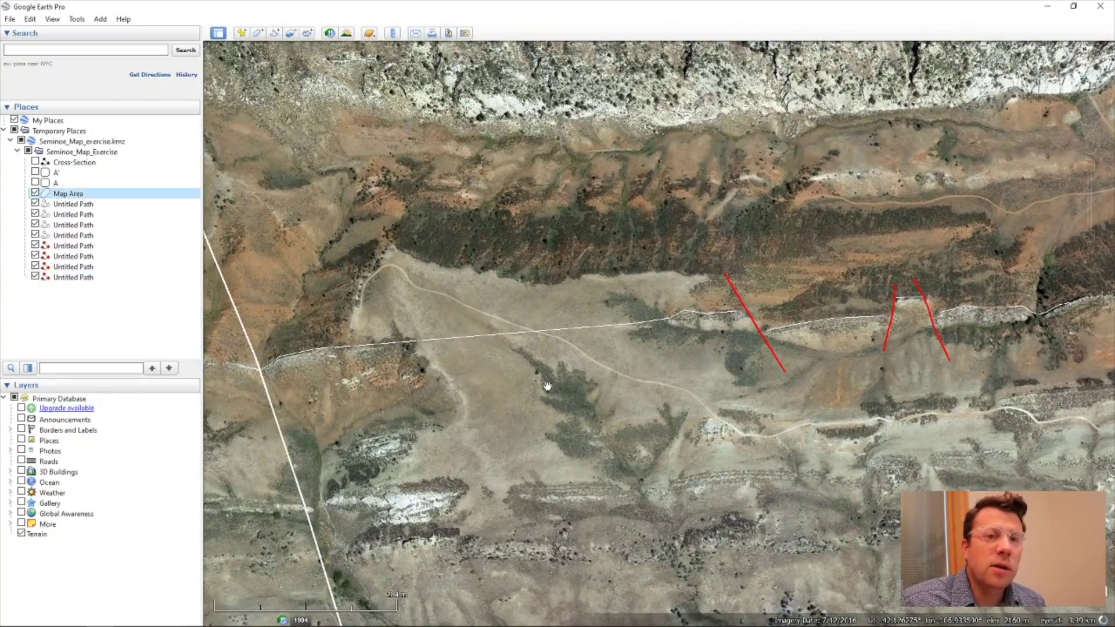
{"action": "left_click_drag", "start_coordinate": [588, 430], "coordinate": [565, 460]}
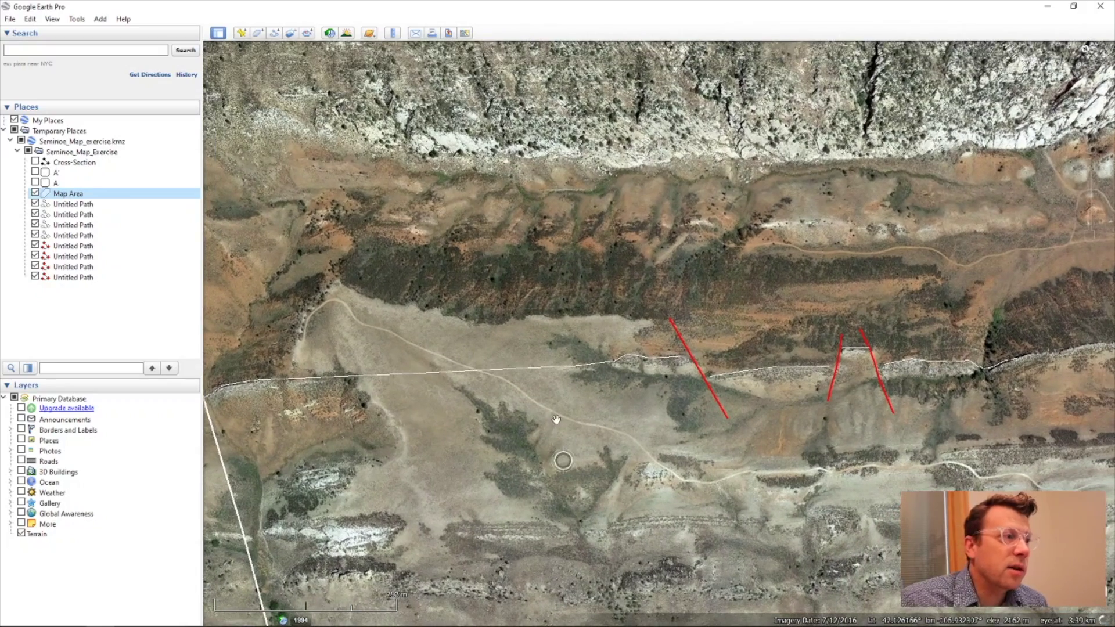
- Create a new path with a yellow line colour and a line width of 1
{"action": "left_click", "coordinate": [275, 33]}
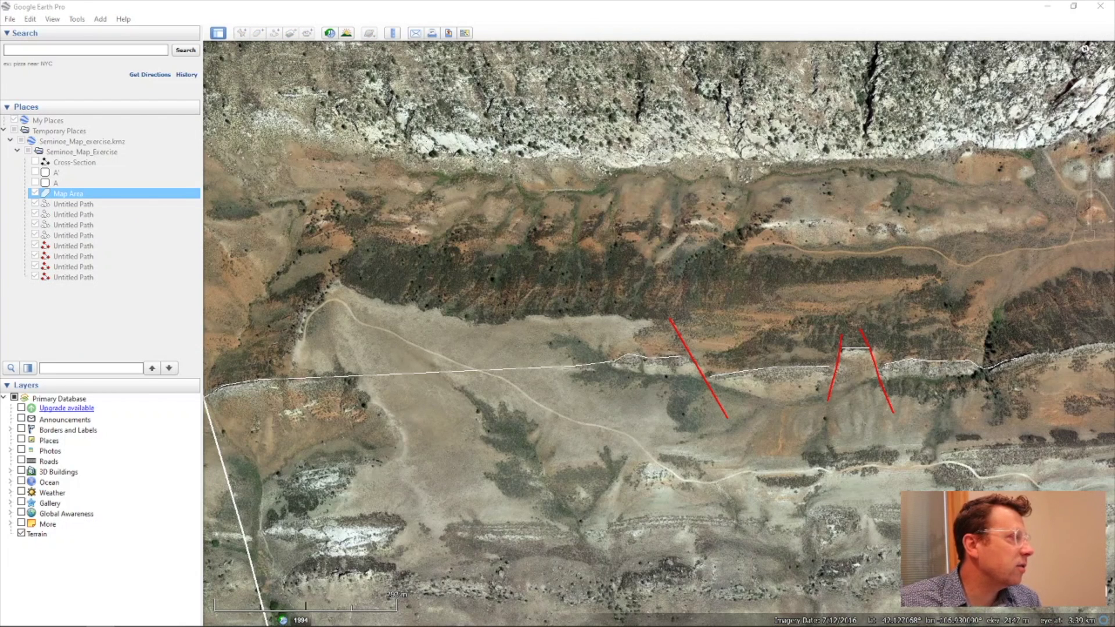
{"action": "left_click_drag", "start_coordinate": [1114, 141], "coordinate": [662, 142]}
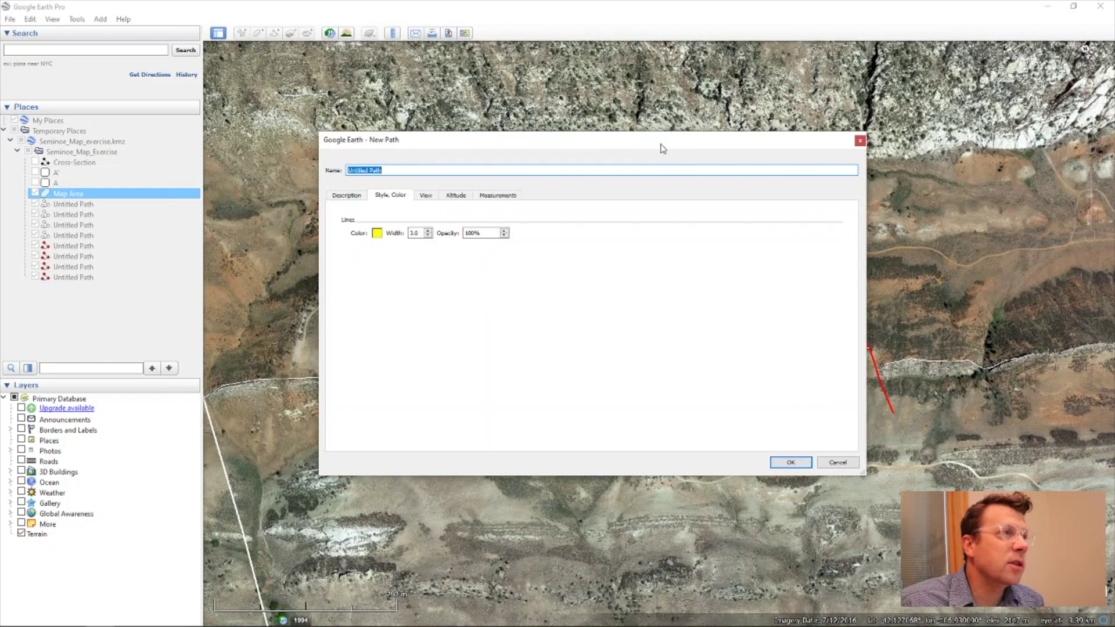
{"action": "left_click_drag", "start_coordinate": [420, 233], "coordinate": [410, 232]}
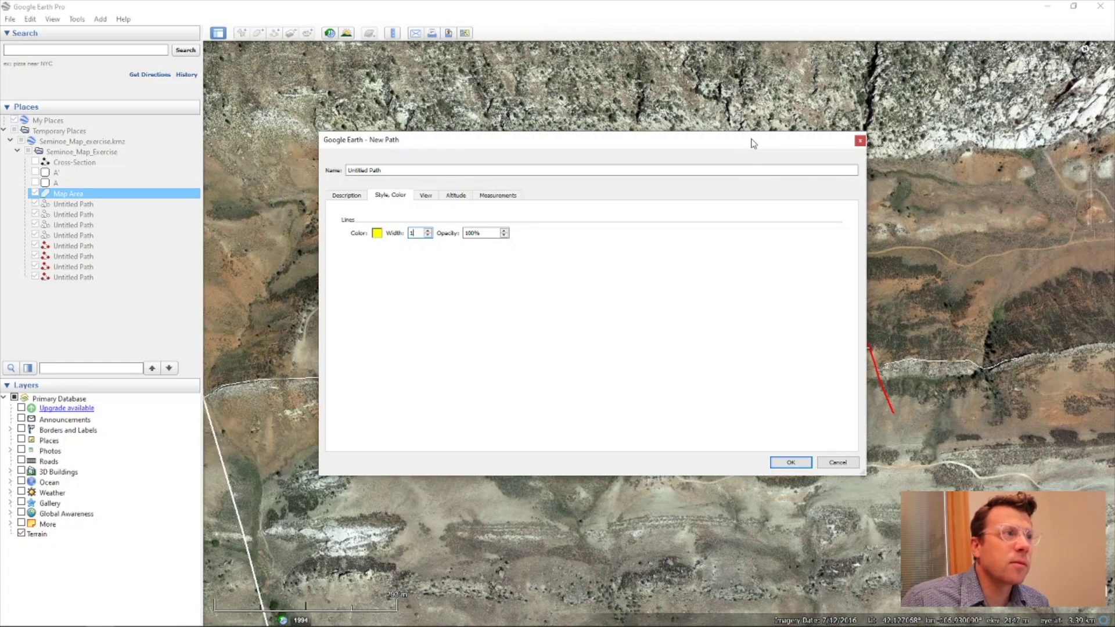
{"action": "key", "text": "Return"}
- Trace the closed edge of the smooth tan cover west of the red lines with the yellow path and save it
{"action": "left_click", "coordinate": [339, 283]}
{"action": "left_click", "coordinate": [387, 304]}
{"action": "left_click", "coordinate": [432, 309]}
{"action": "left_click", "coordinate": [470, 320]}
{"action": "left_click", "coordinate": [521, 322]}
{"action": "left_click", "coordinate": [555, 322]}
{"action": "left_click", "coordinate": [590, 318]}
{"action": "left_click", "coordinate": [631, 319]}
{"action": "left_click", "coordinate": [653, 322]}
{"action": "left_click", "coordinate": [641, 336]}
{"action": "left_click", "coordinate": [622, 343]}
{"action": "left_click", "coordinate": [617, 352]}
{"action": "left_click", "coordinate": [622, 361]}
{"action": "left_click", "coordinate": [642, 365]}
{"action": "left_click", "coordinate": [672, 375]}
{"action": "left_click", "coordinate": [709, 391]}
{"action": "left_click", "coordinate": [743, 406]}
{"action": "left_click", "coordinate": [757, 418]}
{"action": "left_click", "coordinate": [748, 446]}
{"action": "left_click", "coordinate": [733, 455]}
{"action": "left_click", "coordinate": [693, 455]}
{"action": "left_click", "coordinate": [653, 456]}
{"action": "left_click", "coordinate": [636, 459]}
{"action": "left_click", "coordinate": [607, 491]}
{"action": "left_click", "coordinate": [546, 527]}
{"action": "left_click", "coordinate": [493, 528]}
{"action": "left_click", "coordinate": [449, 528]}
{"action": "left_click", "coordinate": [435, 560]}
{"action": "left_click", "coordinate": [407, 565]}
{"action": "left_click", "coordinate": [395, 552]}
{"action": "left_click", "coordinate": [398, 528]}
{"action": "left_click", "coordinate": [381, 514]}
{"action": "left_click", "coordinate": [344, 514]}
{"action": "left_click", "coordinate": [337, 510]}
{"action": "left_click", "coordinate": [341, 497]}
{"action": "left_click", "coordinate": [365, 476]}
{"action": "left_click", "coordinate": [388, 463]}
{"action": "left_click", "coordinate": [403, 439]}
{"action": "left_click", "coordinate": [372, 405]}
{"action": "left_click", "coordinate": [350, 378]}
{"action": "left_click", "coordinate": [310, 369]}
{"action": "left_click", "coordinate": [301, 356]}
{"action": "left_click", "coordinate": [300, 335]}
{"action": "left_click", "coordinate": [310, 313]}
{"action": "left_click", "coordinate": [335, 283]}
{"action": "left_click", "coordinate": [341, 284]}
{"action": "key", "text": "Return"}
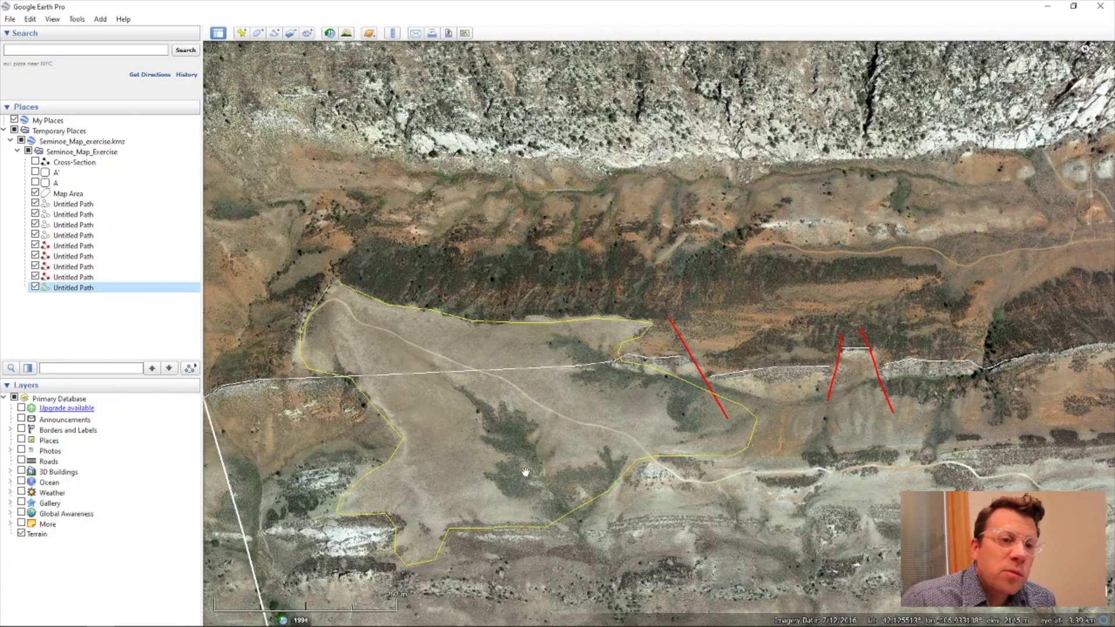
- Examine the yellow outline against the terrain from several tilted and overhead angles
{"action": "left_click_drag", "start_coordinate": [516, 475], "coordinate": [559, 433]}
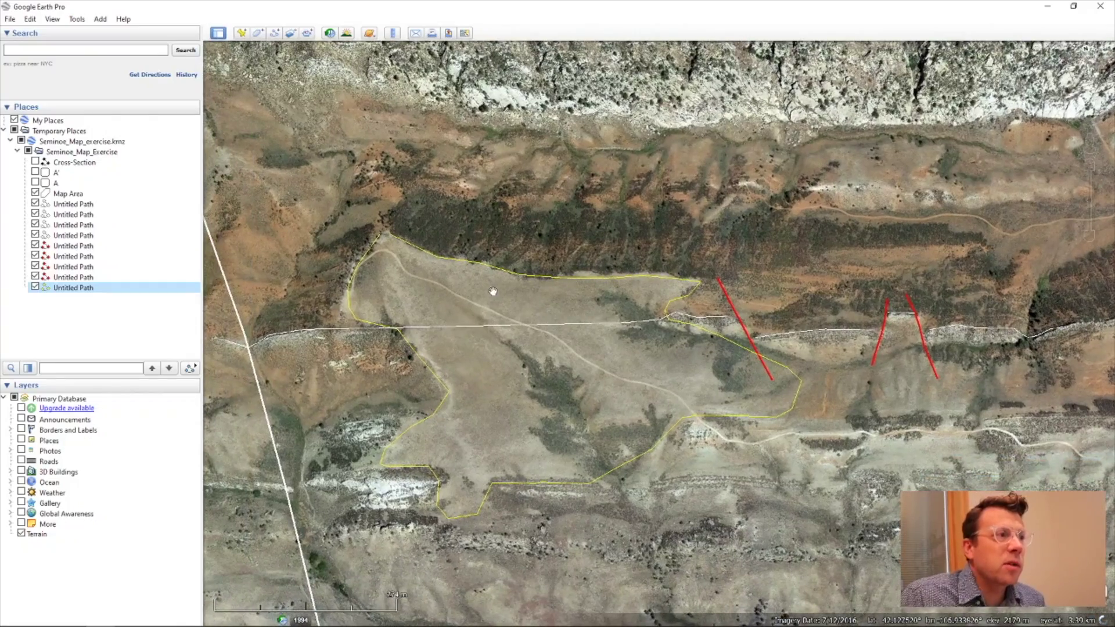
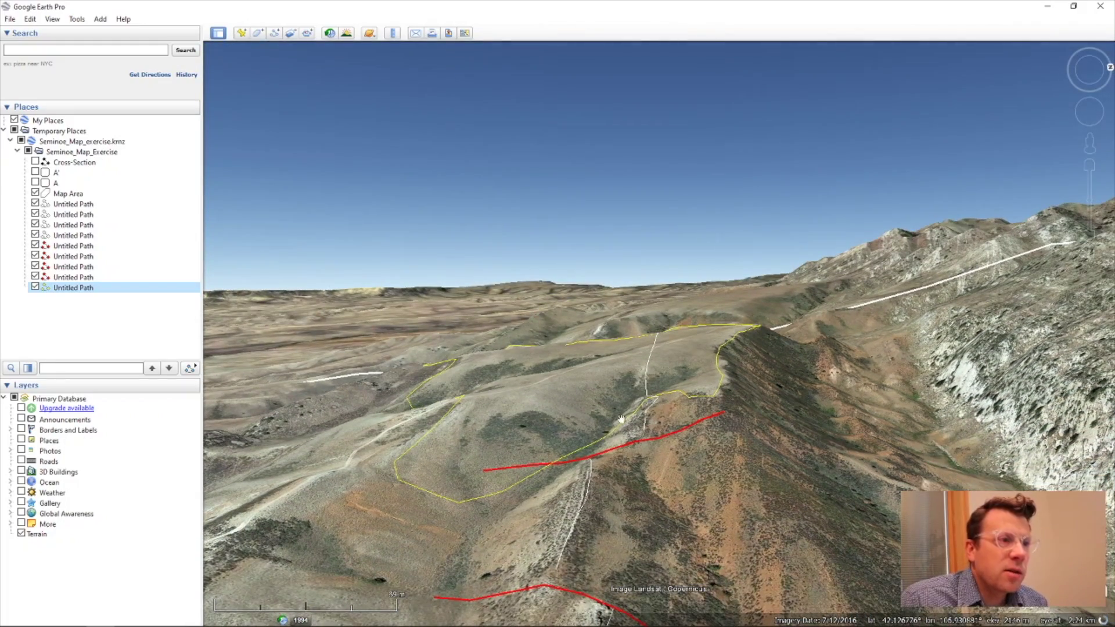
{"action": "middle_click_drag", "start_coordinate": [627, 468], "coordinate": [624, 277]}
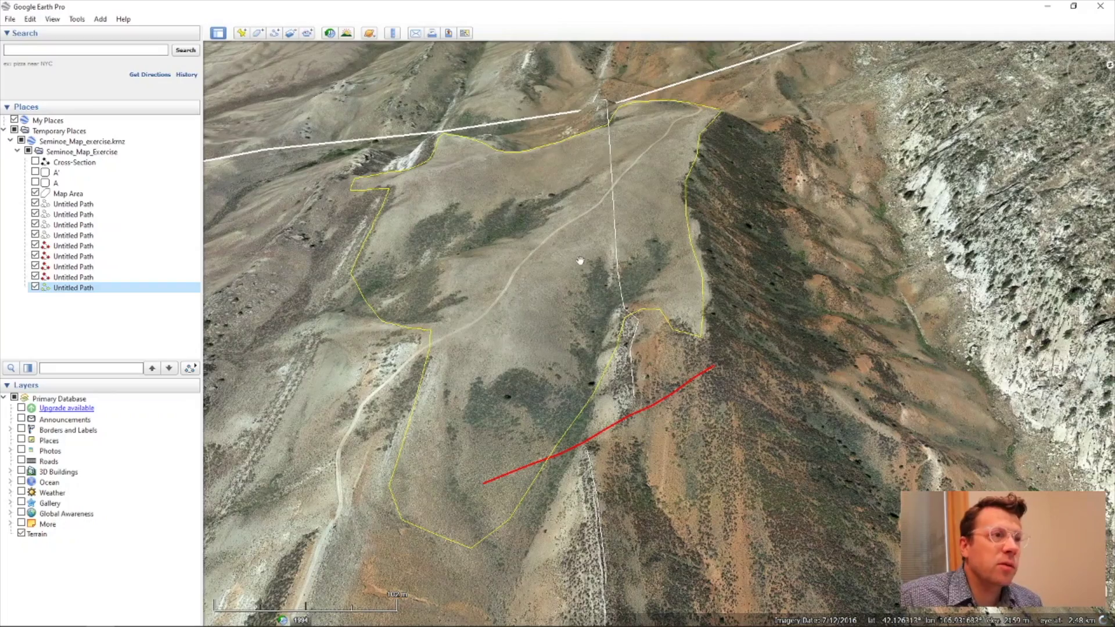
{"action": "left_click_drag", "start_coordinate": [488, 294], "coordinate": [505, 306]}
{"action": "middle_click_drag", "start_coordinate": [440, 280], "coordinate": [336, 302]}
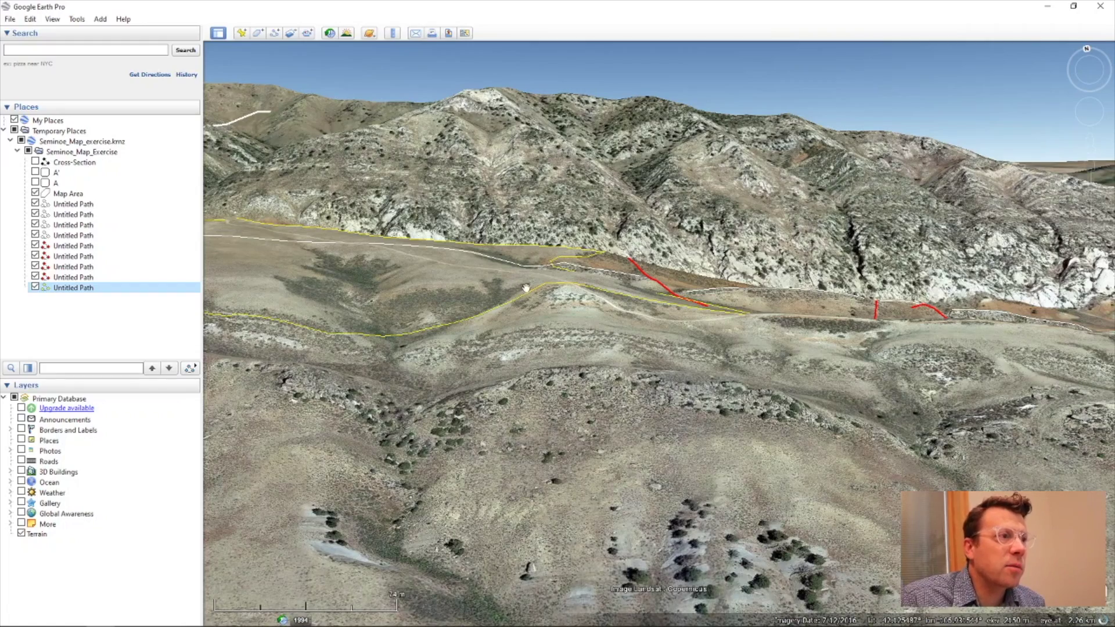
{"action": "middle_click_drag", "start_coordinate": [514, 316], "coordinate": [521, 182]}
{"action": "middle_click_drag", "start_coordinate": [552, 316], "coordinate": [526, 231]}
{"action": "left_click_drag", "start_coordinate": [526, 231], "coordinate": [583, 349]}
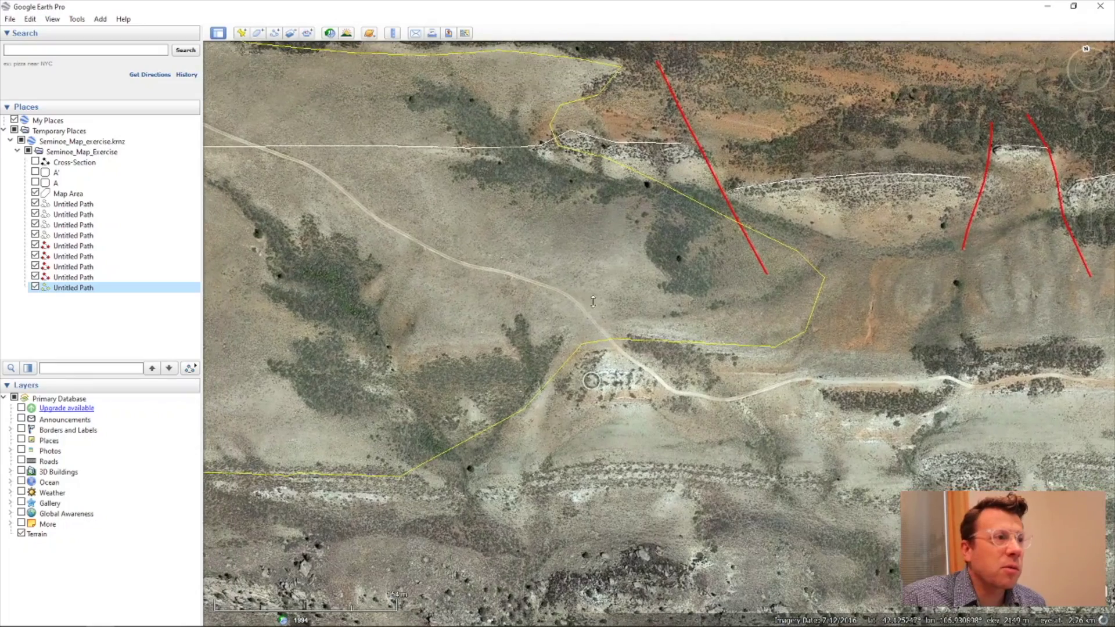
- Reopen the yellow path for editing and reroute its northeastern edge around the dark vegetated gully beside the westernmost outcrop
{"action": "right_click", "coordinate": [571, 357]}
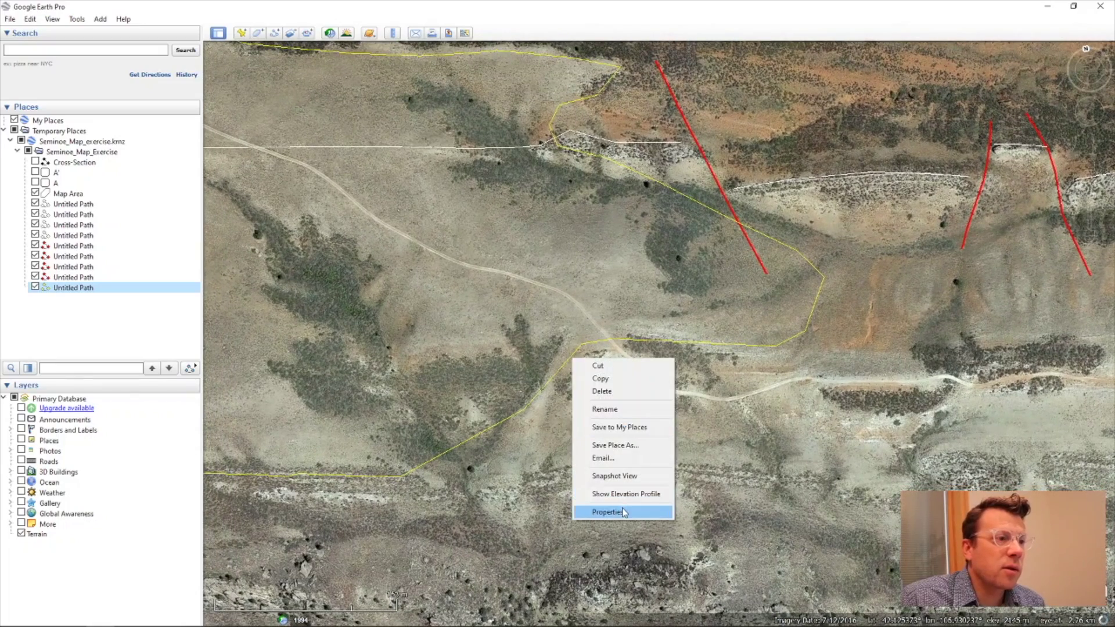
{"action": "left_click", "coordinate": [621, 507]}
{"action": "left_click_drag", "start_coordinate": [558, 105], "coordinate": [587, 89]}
{"action": "left_click_drag", "start_coordinate": [549, 125], "coordinate": [517, 100]}
{"action": "left_click", "coordinate": [498, 89]}
{"action": "left_click", "coordinate": [478, 81]}
{"action": "left_click", "coordinate": [475, 79]}
{"action": "left_click", "coordinate": [458, 72]}
{"action": "left_click", "coordinate": [442, 76]}
{"action": "left_click", "coordinate": [422, 78]}
{"action": "left_click", "coordinate": [405, 100]}
{"action": "left_click", "coordinate": [426, 121]}
{"action": "left_click", "coordinate": [430, 133]}
{"action": "left_click", "coordinate": [420, 151]}
{"action": "left_click", "coordinate": [428, 156]}
{"action": "left_click", "coordinate": [460, 164]}
{"action": "left_click", "coordinate": [476, 177]}
{"action": "left_click", "coordinate": [492, 188]}
{"action": "left_click", "coordinate": [504, 190]}
{"action": "left_click", "coordinate": [545, 192]}
{"action": "left_click", "coordinate": [581, 196]}
- Delete the superseded points from the yellow path's old eastern edge
{"action": "key", "text": "Delete"}
{"action": "key", "text": "Delete"}
{"action": "key", "text": "Delete"}
{"action": "key", "text": "Delete"}
{"action": "key", "text": "Delete"}
{"action": "key", "text": "Delete"}
{"action": "key", "text": "Delete"}
{"action": "key", "text": "Delete"}
{"action": "key", "text": "Delete"}
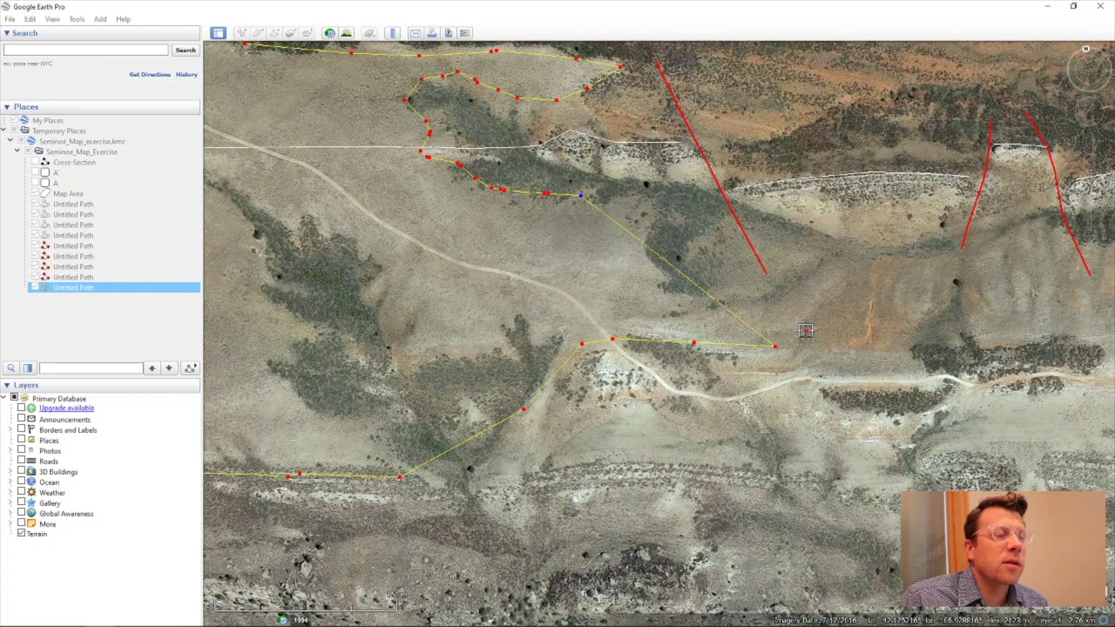
- Continue the yellow edge along the west side of the eastern dark patch and southwest across the dirt road
{"action": "left_click", "coordinate": [601, 204]}
{"action": "left_click", "coordinate": [640, 202]}
{"action": "left_click", "coordinate": [649, 221]}
{"action": "left_click", "coordinate": [653, 243]}
{"action": "left_click", "coordinate": [662, 268]}
{"action": "left_click", "coordinate": [672, 284]}
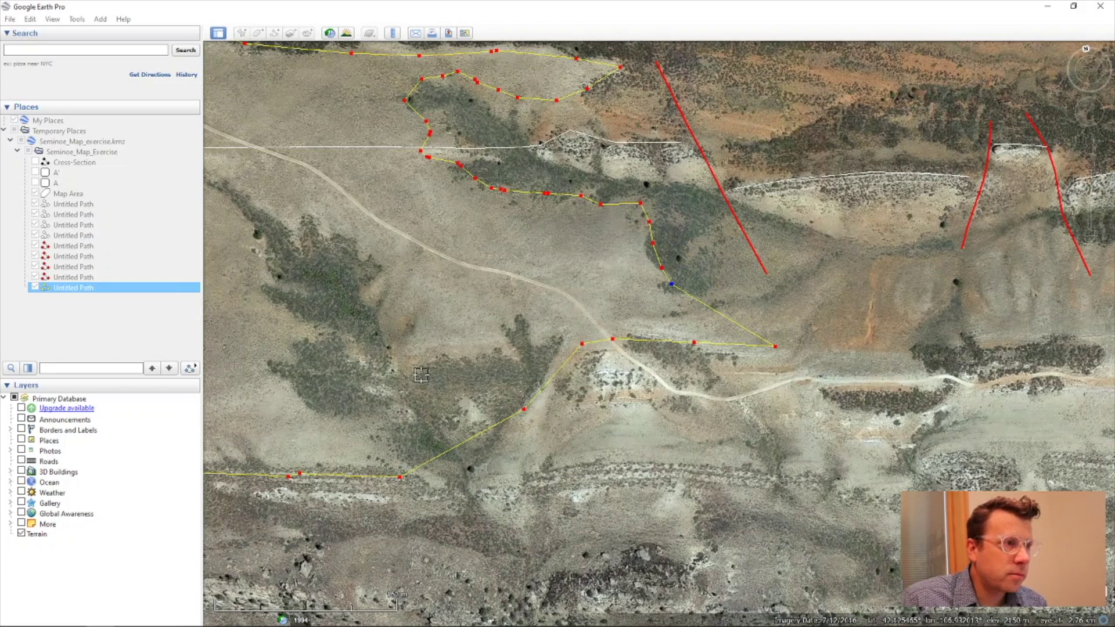
{"action": "left_click", "coordinate": [650, 289]}
{"action": "left_click", "coordinate": [623, 303]}
{"action": "left_click", "coordinate": [607, 316]}
{"action": "left_click", "coordinate": [594, 326]}
{"action": "left_click", "coordinate": [572, 329]}
{"action": "left_click", "coordinate": [553, 313]}
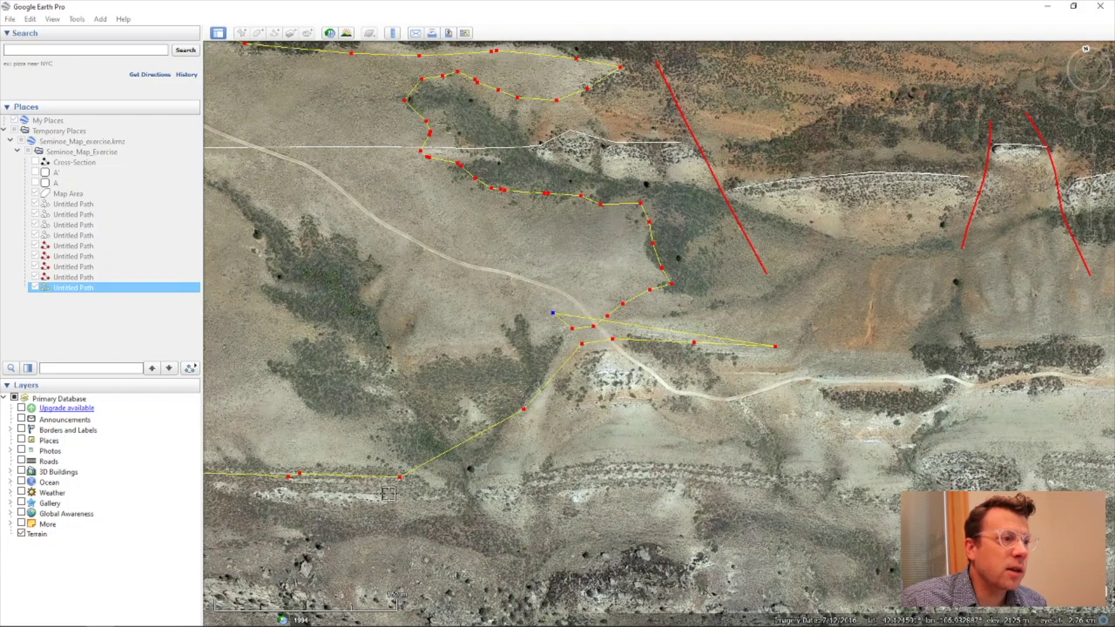
- Delete the old points along the yellow path's southeastern edge between the road and the southern pale bed
{"action": "right_click", "coordinate": [400, 478]}
{"action": "right_click", "coordinate": [399, 477]}
{"action": "right_click", "coordinate": [400, 473]}
{"action": "right_click", "coordinate": [399, 473]}
{"action": "right_click", "coordinate": [399, 473]}
{"action": "right_click", "coordinate": [400, 473]}
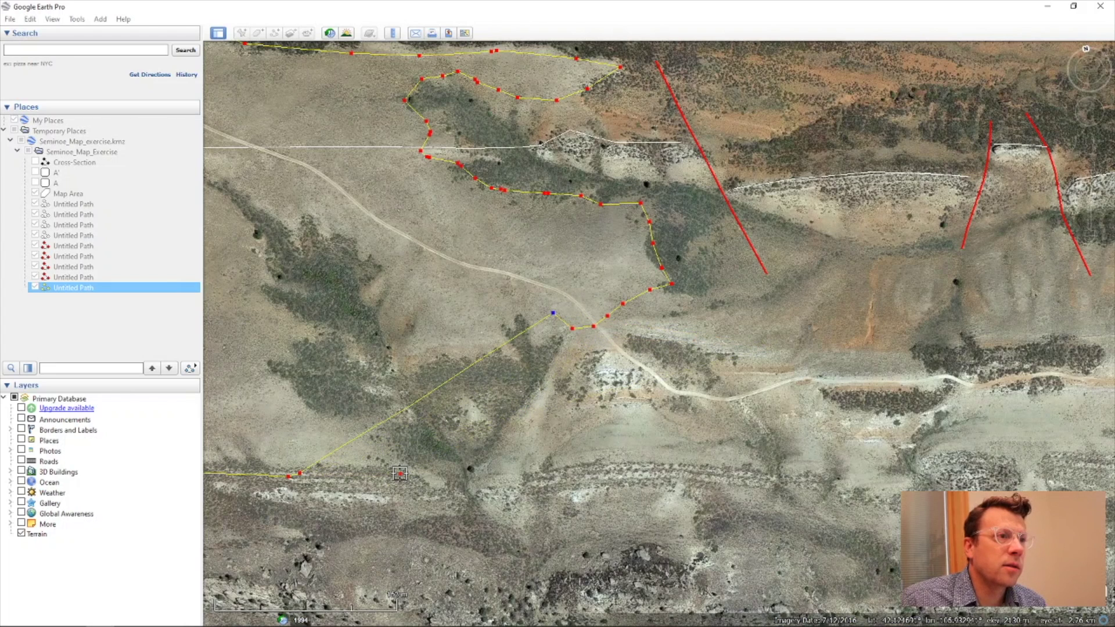
- Route the yellow edge around the large dark vegetated gully south of the road, back to the southern edge, and save the path
{"action": "left_click", "coordinate": [519, 311]}
{"action": "left_click", "coordinate": [454, 299]}
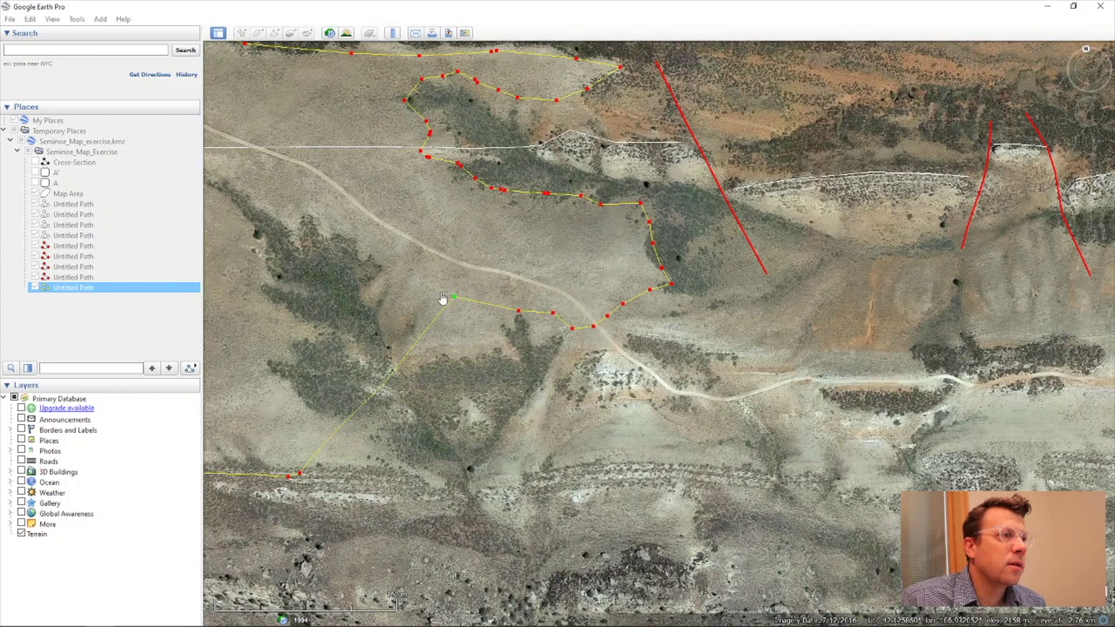
{"action": "left_click", "coordinate": [378, 258]}
{"action": "left_click", "coordinate": [346, 228]}
{"action": "left_click", "coordinate": [309, 217]}
{"action": "left_click", "coordinate": [273, 191]}
{"action": "left_click", "coordinate": [245, 190]}
{"action": "left_click", "coordinate": [242, 211]}
{"action": "left_click", "coordinate": [251, 245]}
{"action": "left_click", "coordinate": [263, 274]}
{"action": "left_click", "coordinate": [297, 312]}
{"action": "left_click", "coordinate": [308, 332]}
{"action": "left_click", "coordinate": [289, 358]}
{"action": "left_click", "coordinate": [288, 389]}
{"action": "left_click", "coordinate": [326, 419]}
{"action": "left_click", "coordinate": [359, 433]}
{"action": "left_click", "coordinate": [365, 462]}
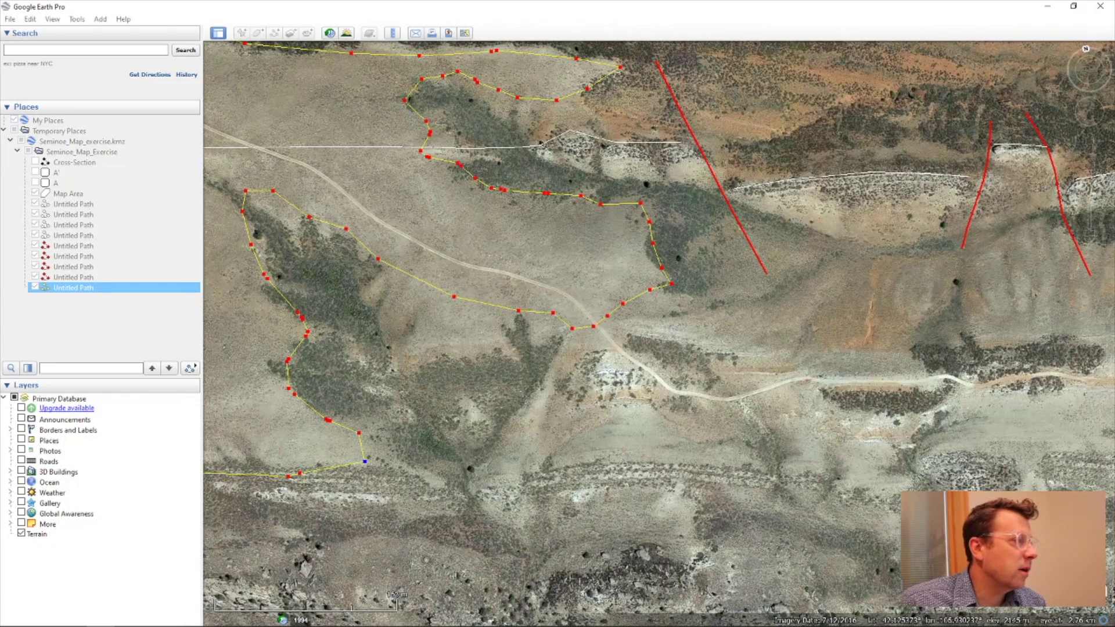
{"action": "key", "text": "Return"}
- Examine the revised yellow outline against the terrain in tilted views and from a wider overhead view
{"action": "middle_click_drag", "start_coordinate": [552, 250], "coordinate": [535, 300]}
{"action": "left_click_drag", "start_coordinate": [536, 301], "coordinate": [730, 367]}
{"action": "middle_click_drag", "start_coordinate": [574, 237], "coordinate": [517, 321]}
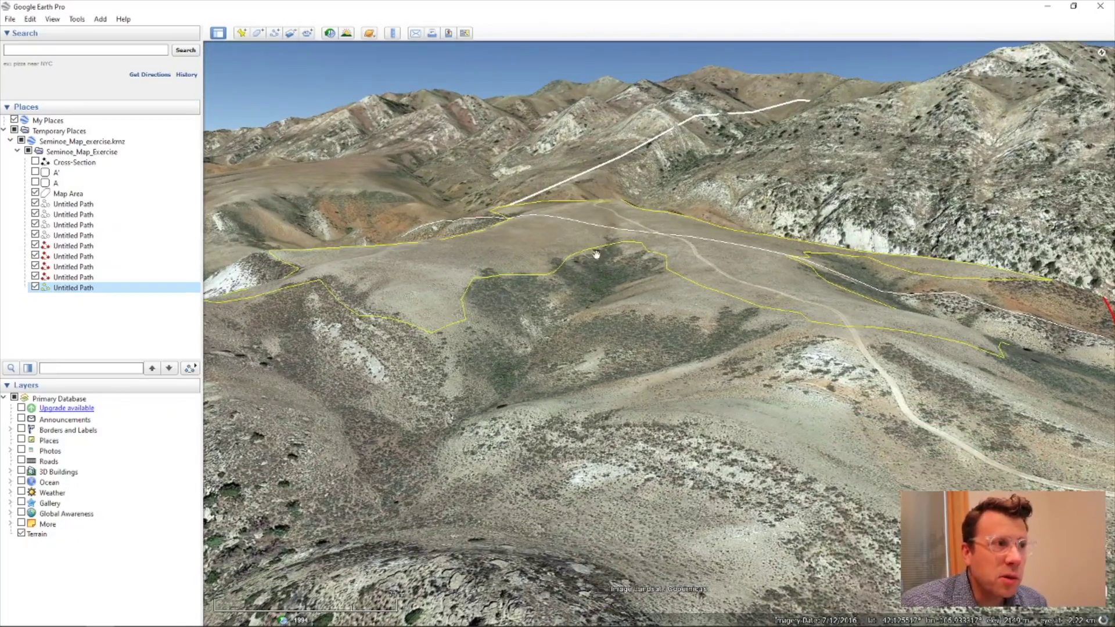
{"action": "left_click_drag", "start_coordinate": [708, 283], "coordinate": [587, 264]}
{"action": "middle_click_drag", "start_coordinate": [599, 249], "coordinate": [573, 293]}
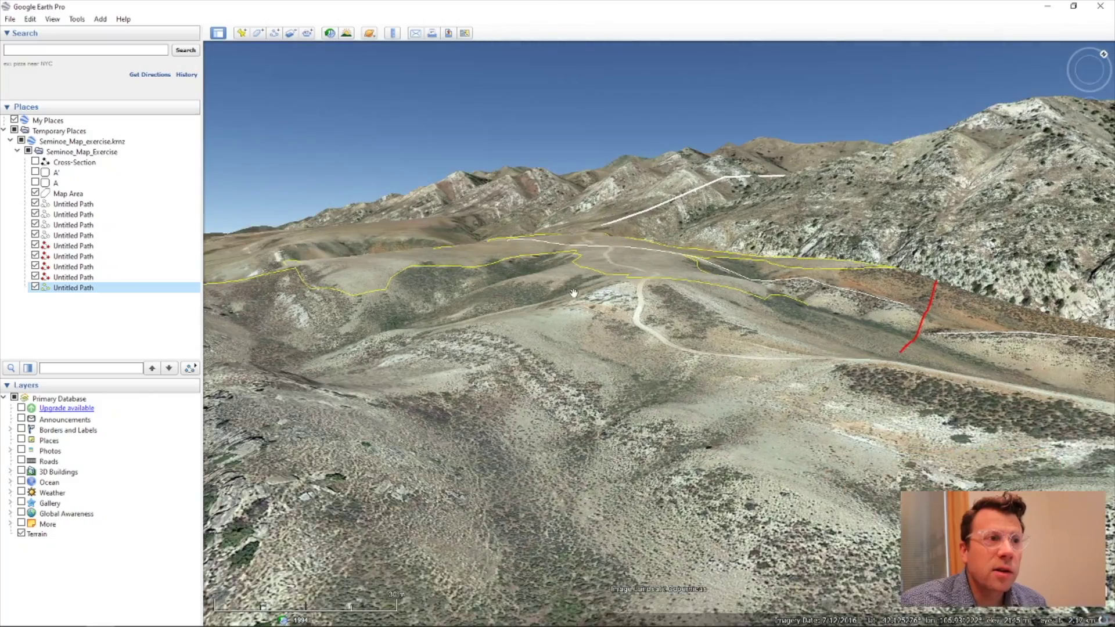
{"action": "middle_click_drag", "start_coordinate": [575, 274], "coordinate": [664, 154]}
{"action": "scroll", "coordinate": [664, 154], "scroll_direction": "down", "scroll_amount": 3}
{"action": "left_click_drag", "start_coordinate": [602, 273], "coordinate": [630, 415]}
{"action": "middle_click_drag", "start_coordinate": [631, 415], "coordinate": [652, 146]}
{"action": "scroll", "coordinate": [652, 146], "scroll_direction": "down", "scroll_amount": 2}
{"action": "scroll", "coordinate": [630, 236], "scroll_direction": "down", "scroll_amount": 1}
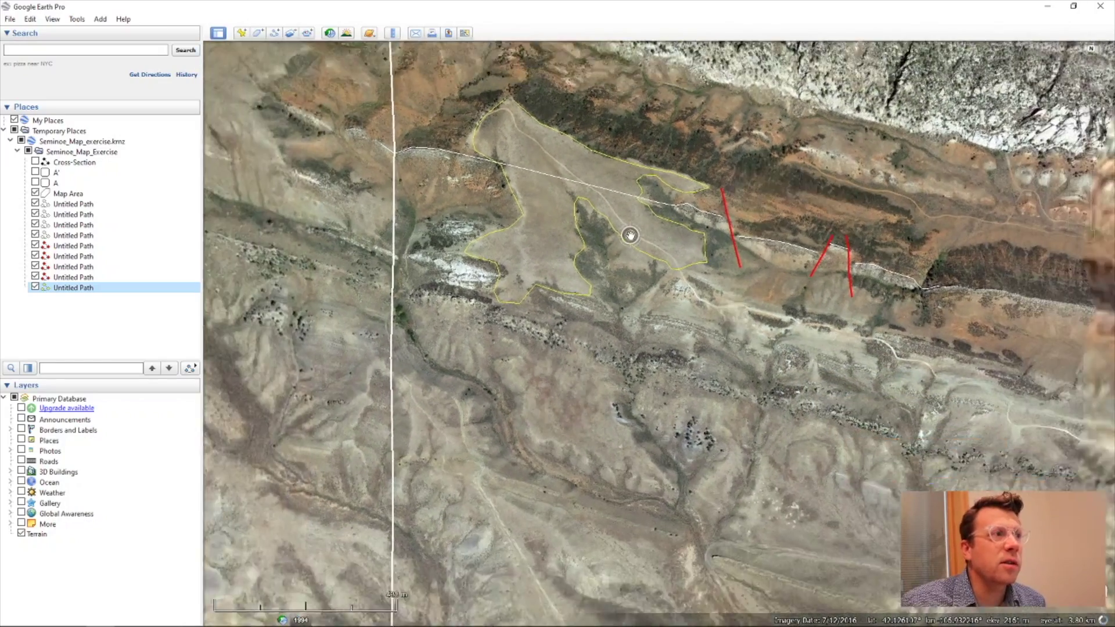
{"action": "middle_click_drag", "start_coordinate": [630, 235], "coordinate": [625, 272]}
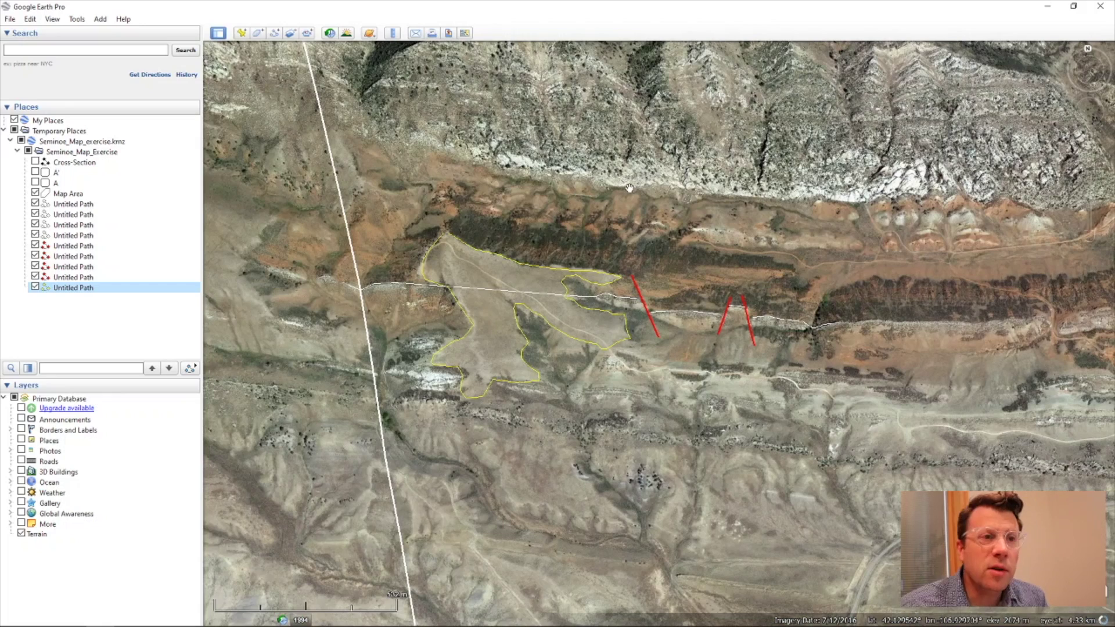
- Rename the yellow outline path as Quaternary
{"action": "left_click_drag", "start_coordinate": [680, 273], "coordinate": [659, 264]}
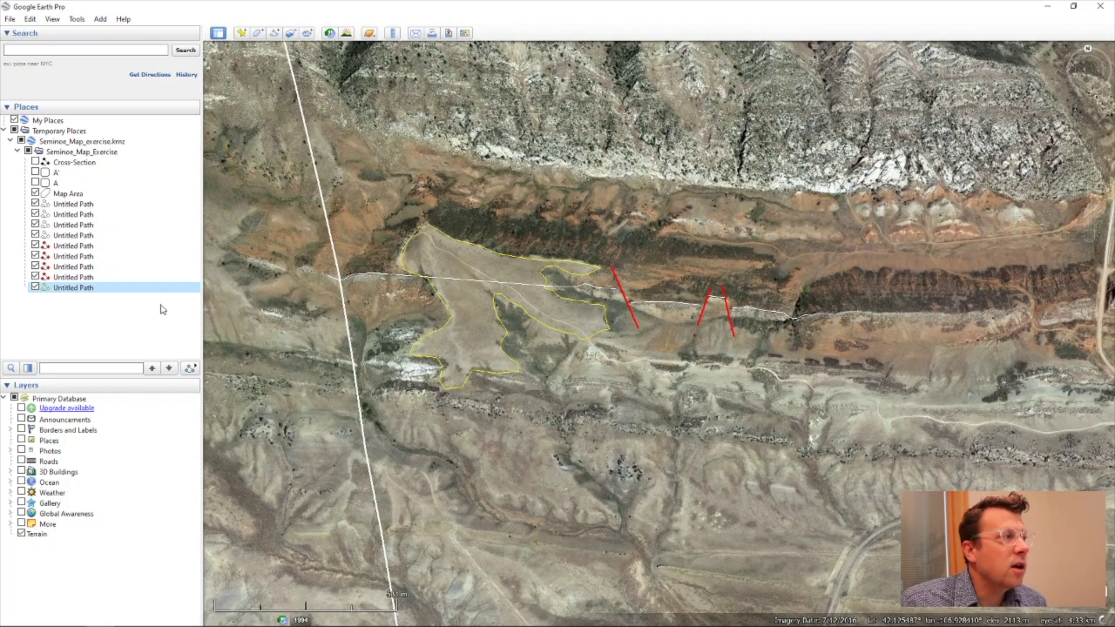
{"action": "right_click", "coordinate": [92, 290]}
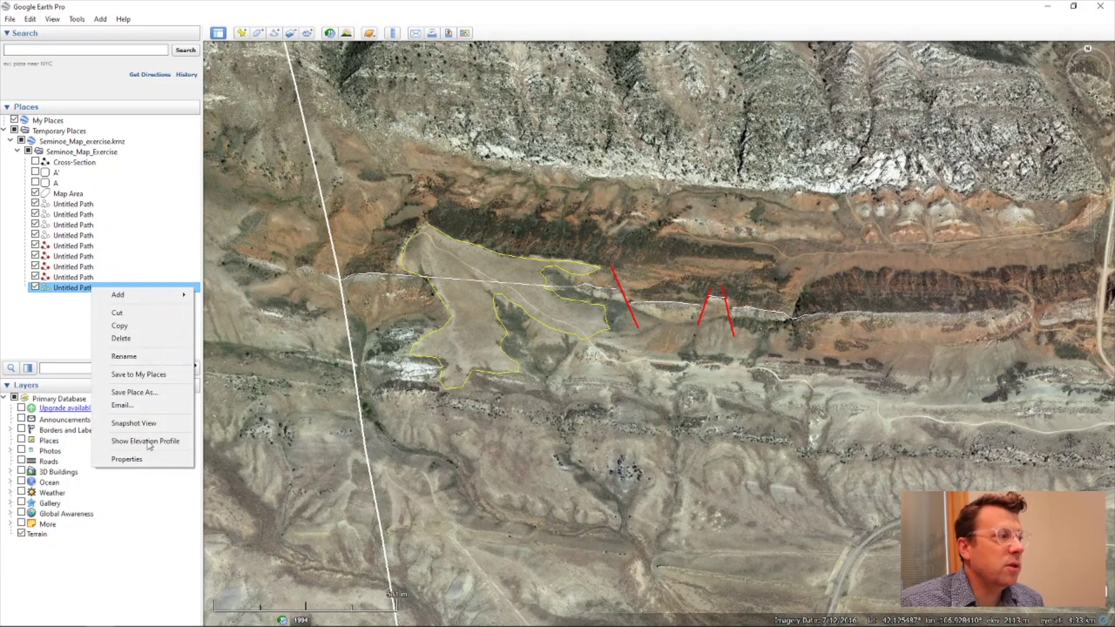
{"action": "left_click", "coordinate": [141, 357]}
{"action": "type", "text": "Quaternary"}
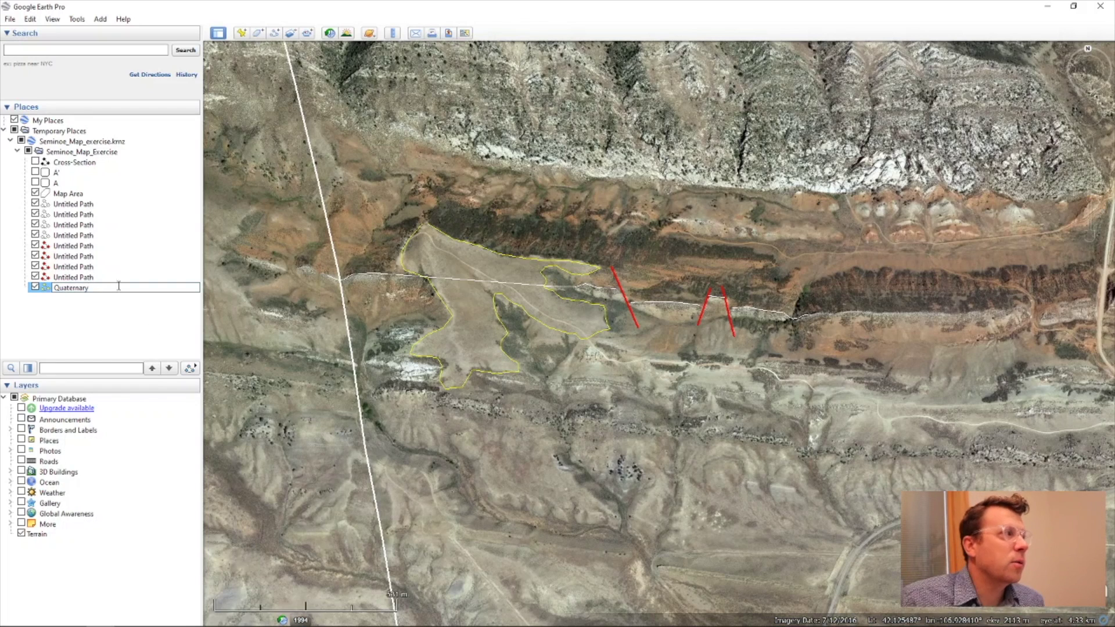
{"action": "left_click", "coordinate": [82, 246]}
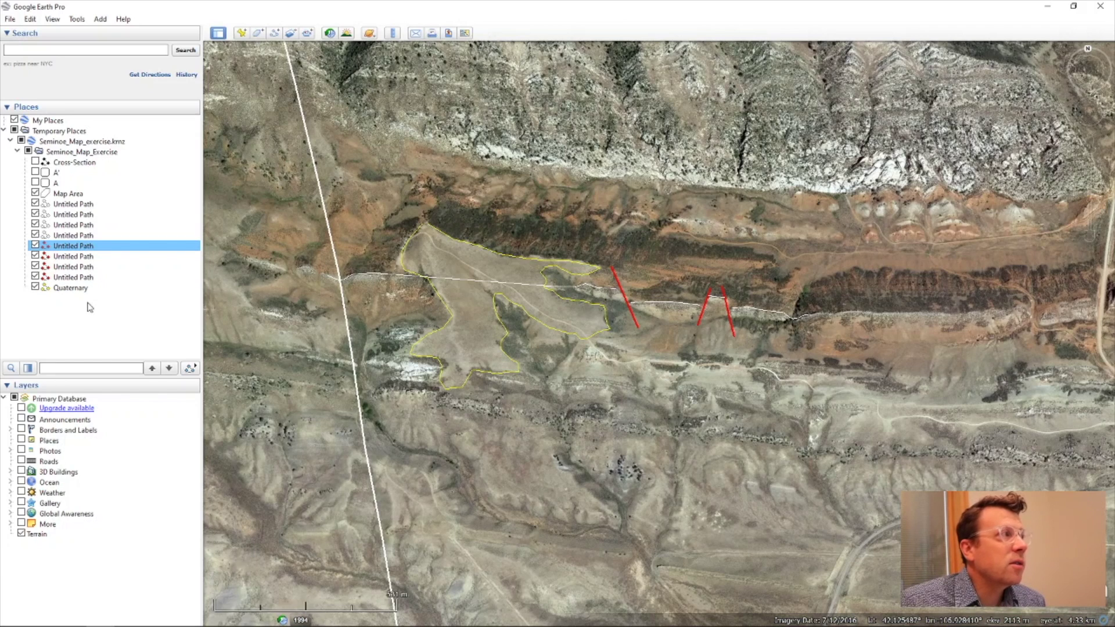
- Add a folder named Unit 1 inside the Seminoe_Map_Exercise folder
{"action": "right_click", "coordinate": [83, 158]}
{"action": "mouse_move", "coordinate": [117, 164]}
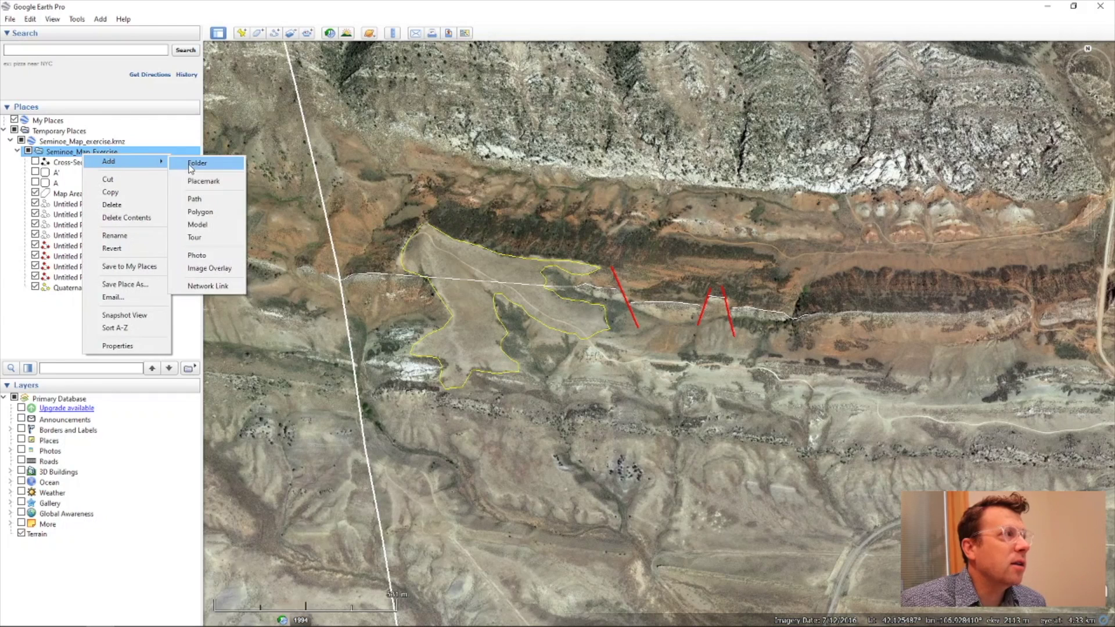
{"action": "left_click", "coordinate": [191, 169]}
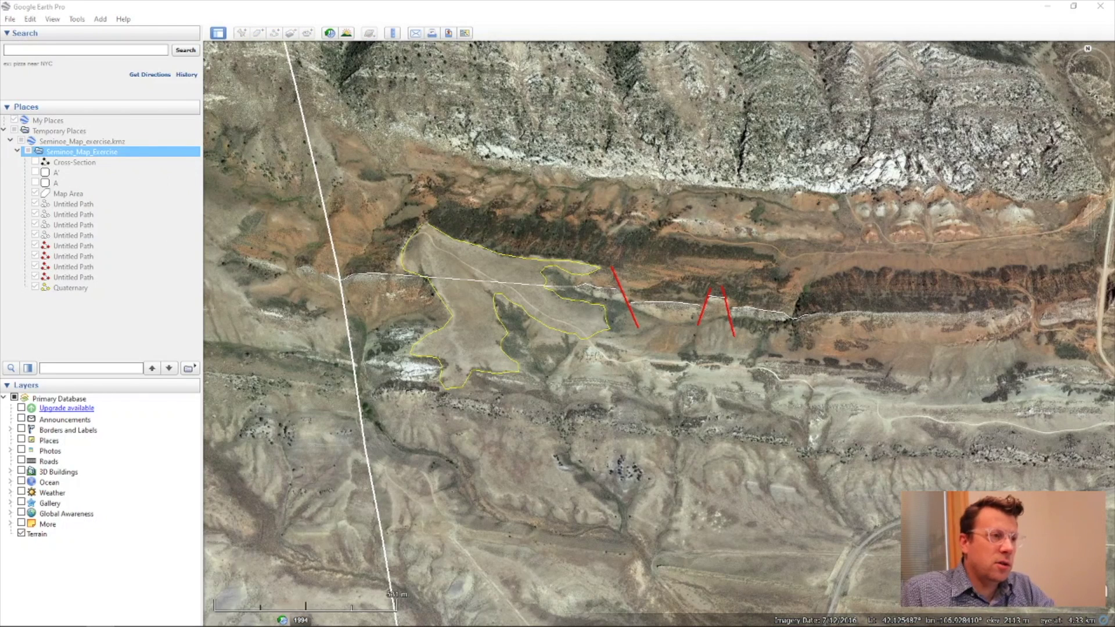
{"action": "type", "text": "Unit 1"}
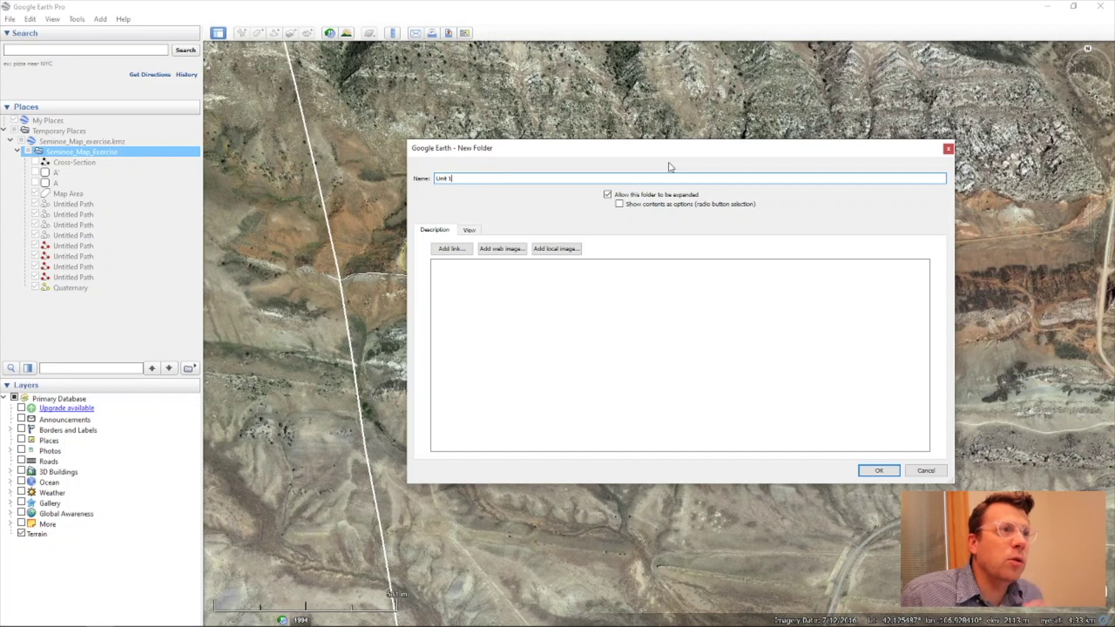
{"action": "left_click", "coordinate": [879, 471]}
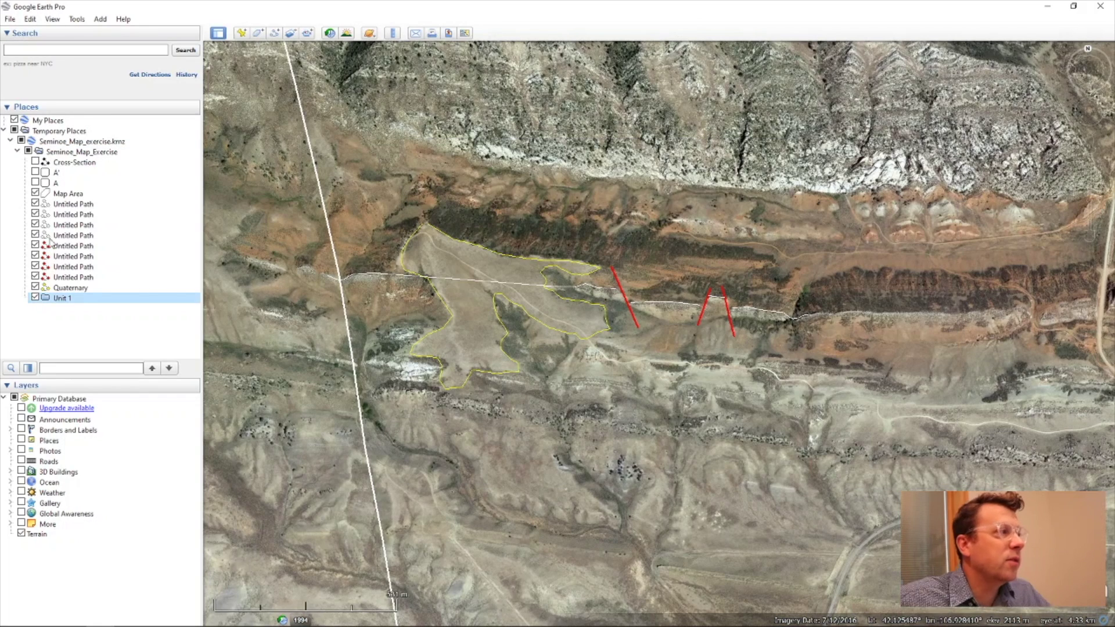
- Move the four white untitled paths tracing the pale bed into the Unit 1 folder
{"action": "left_click_drag", "start_coordinate": [69, 238], "coordinate": [71, 293]}
{"action": "left_click_drag", "start_coordinate": [75, 216], "coordinate": [65, 278]}
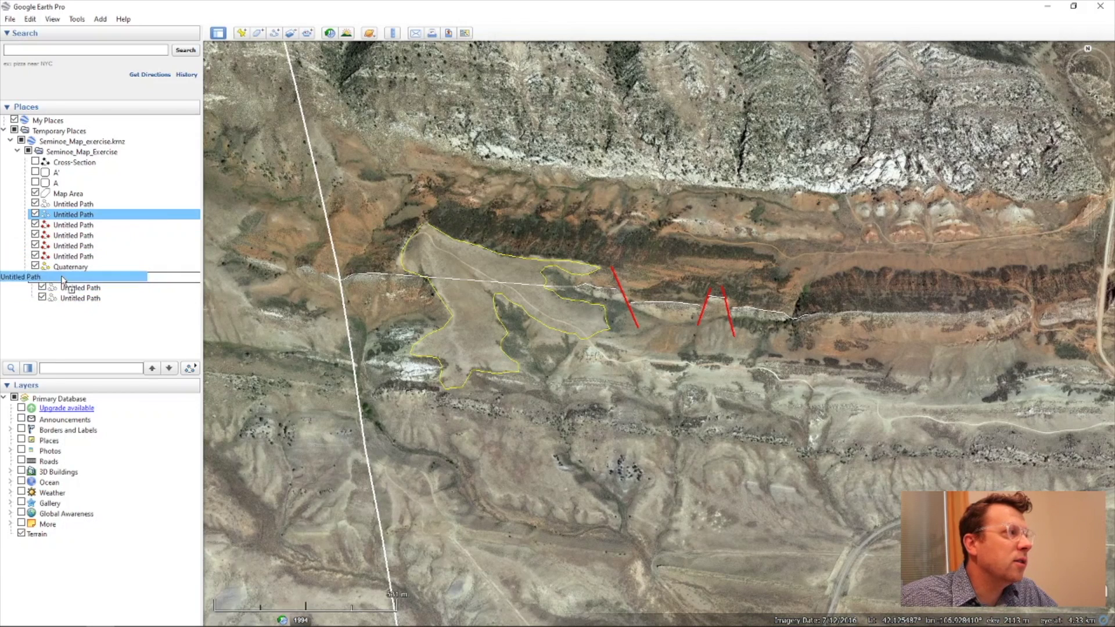
{"action": "left_click_drag", "start_coordinate": [69, 204], "coordinate": [68, 266]}
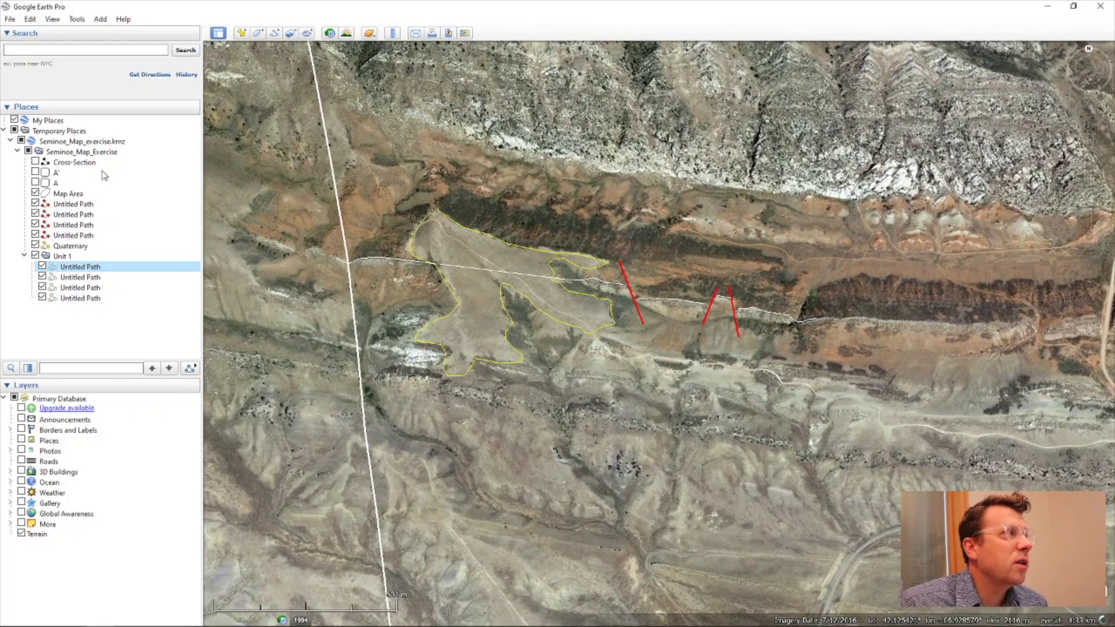
- Save the Seminoe_Map_Exercise folder as a new KMZ file in the example folder, its name starting with the author's surname followed by _Seminoe
{"action": "left_click", "coordinate": [96, 154]}
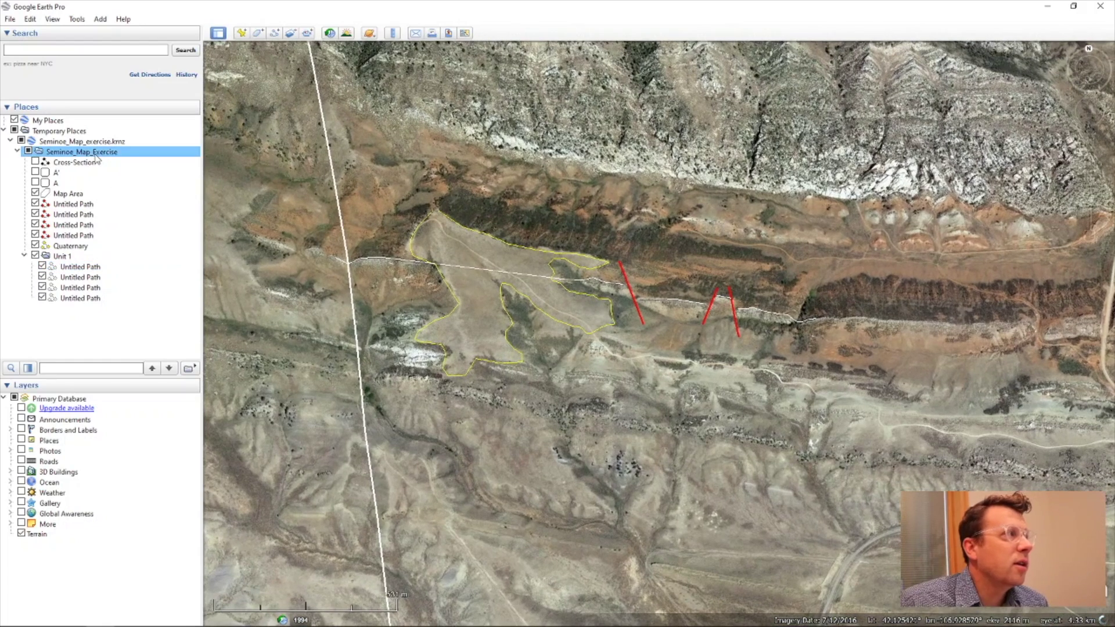
{"action": "right_click", "coordinate": [96, 157]}
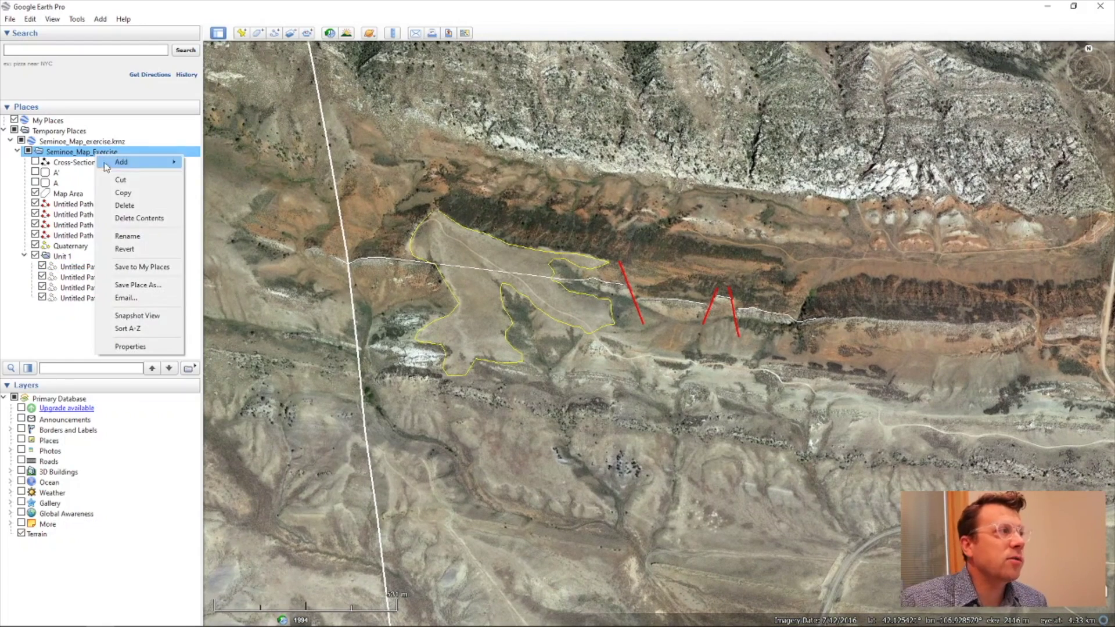
{"action": "left_click", "coordinate": [144, 282]}
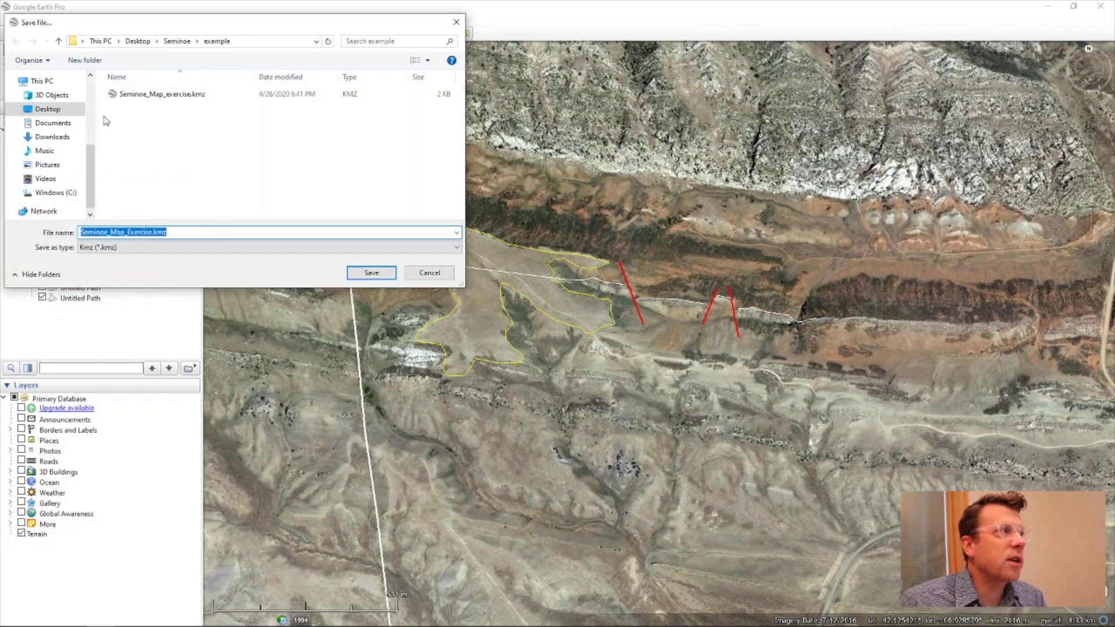
{"action": "double_click", "coordinate": [150, 232]}
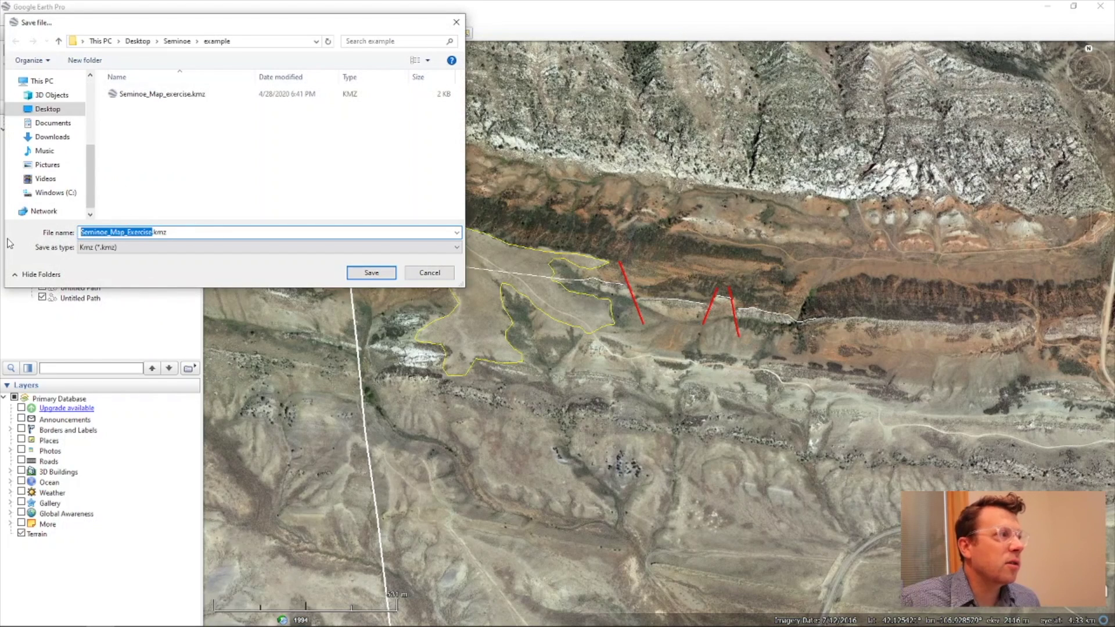
{"action": "type", "text": "Chapman_"}
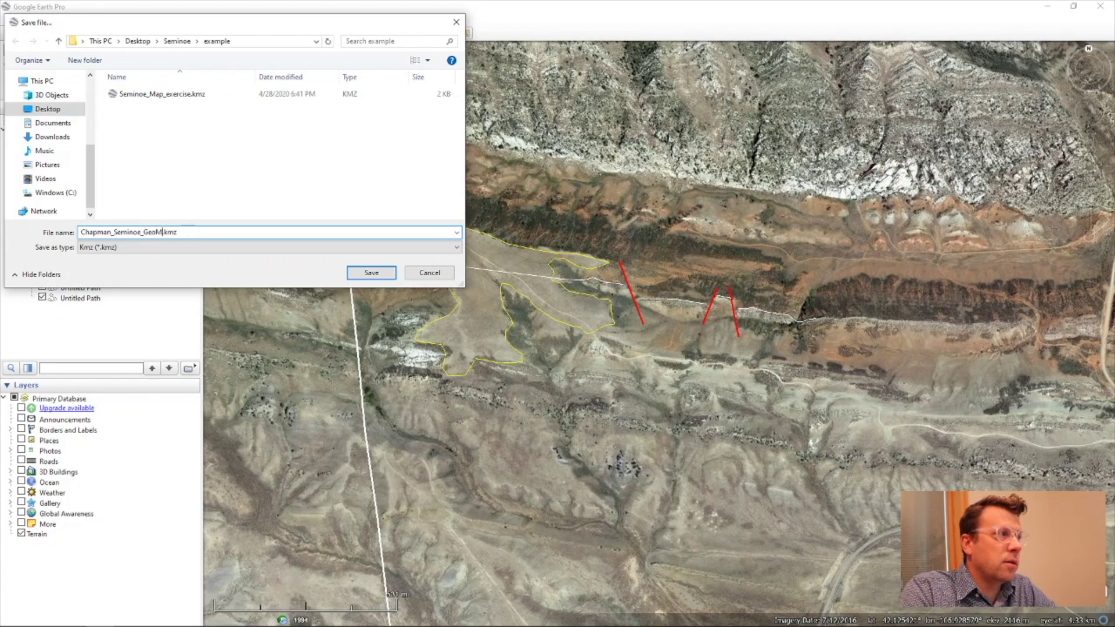
{"action": "key", "text": "Return"}
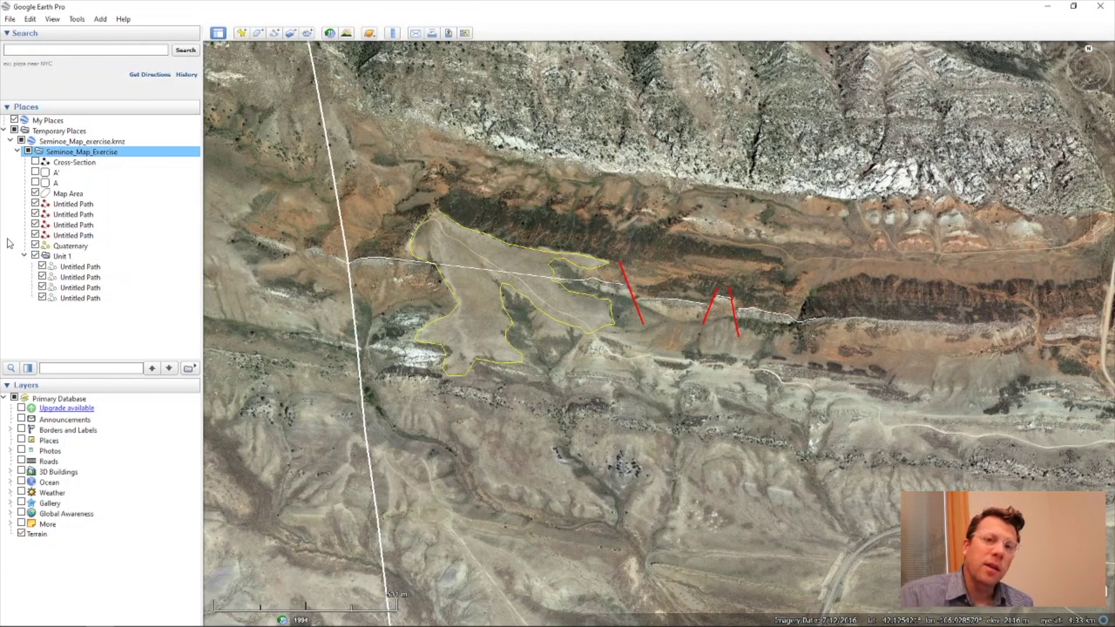